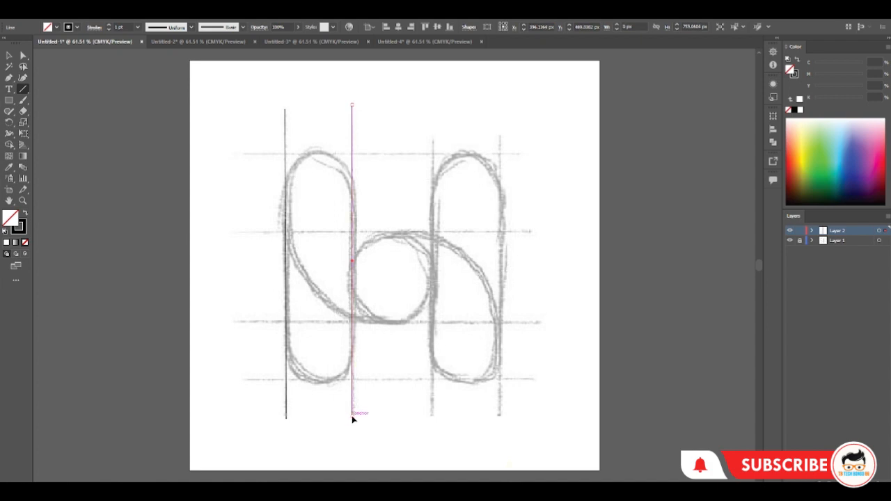
{"action": "key", "text": "ctrl+d"}
{"action": "key", "text": "ctrl+d"}
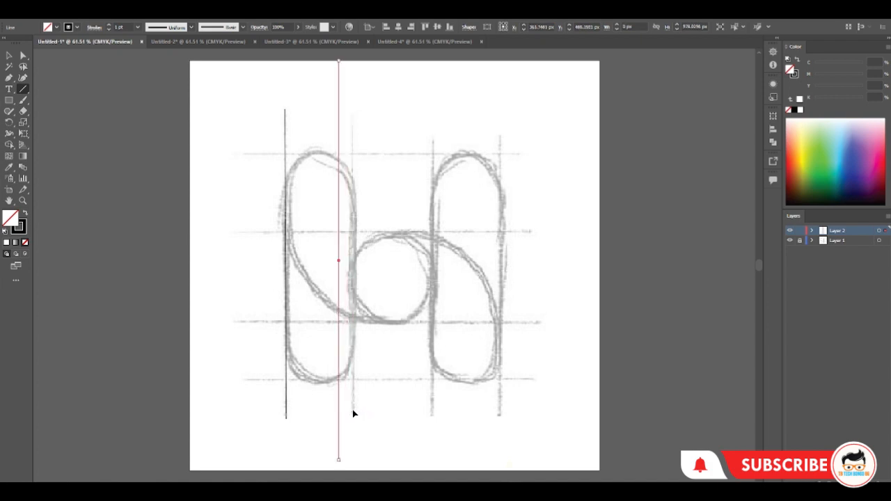
{"action": "key", "text": "Delete"}
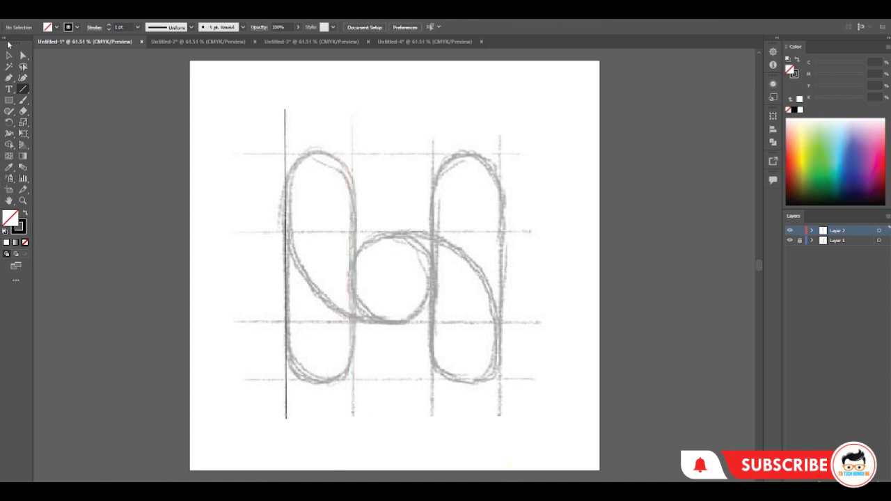
Copy the vertical line onto the second sketch guide, and copy both lines onto the H's right-hand pair of guides
{"action": "left_click", "coordinate": [8, 58]}
{"action": "left_click_drag", "start_coordinate": [287, 293], "coordinate": [354, 294]}
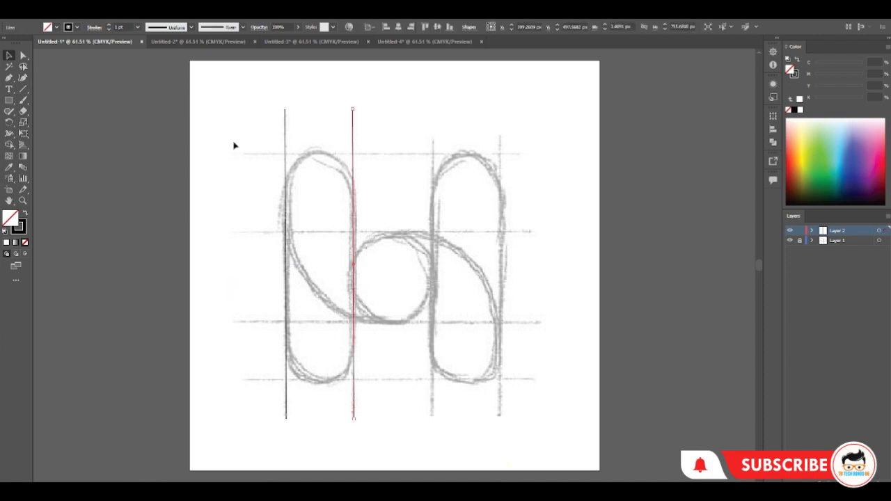
{"action": "left_click_drag", "start_coordinate": [235, 143], "coordinate": [376, 174]}
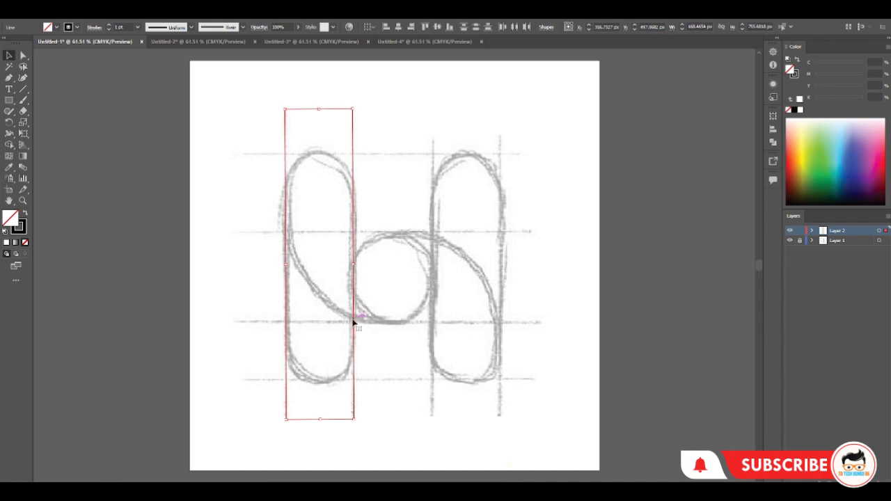
{"action": "left_click_drag", "start_coordinate": [353, 321], "coordinate": [503, 326]}
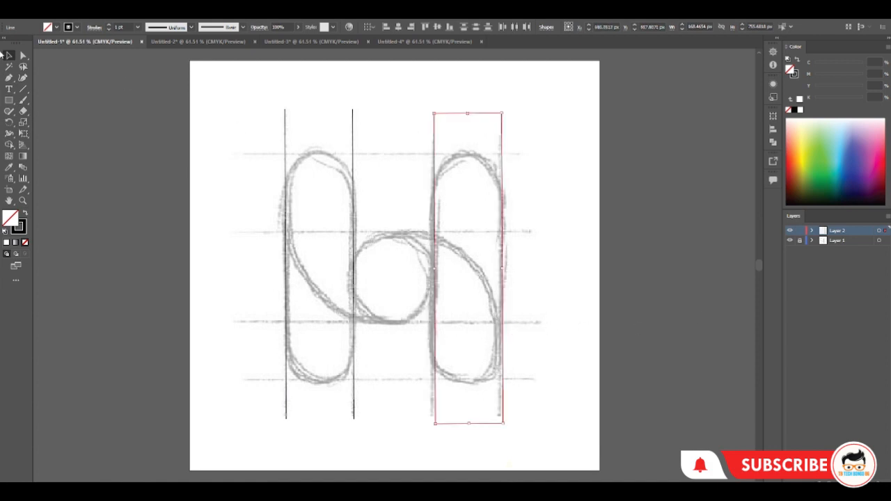
{"action": "left_click", "coordinate": [179, 113]}
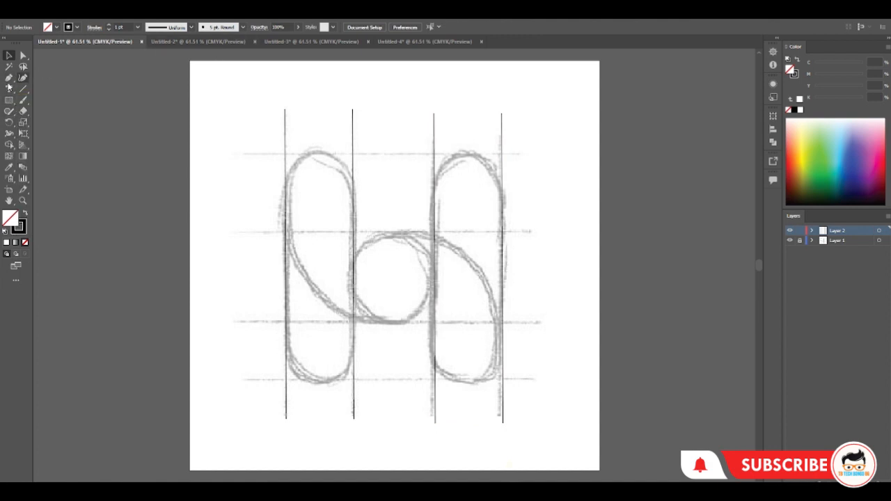
Draw a circle about 164 px wide between the two left lines and nudge it onto the rounded top of the H's left stroke
{"action": "left_click_drag", "start_coordinate": [9, 101], "coordinate": [59, 123]}
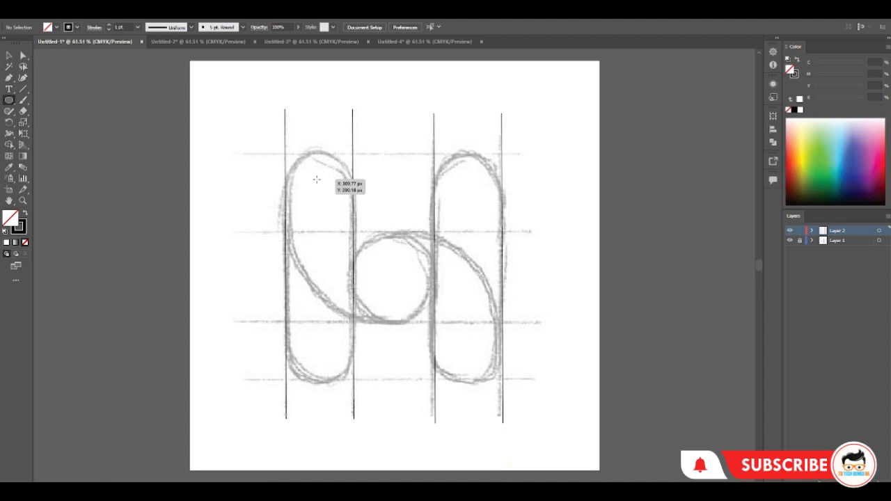
{"action": "left_click_drag", "start_coordinate": [316, 180], "coordinate": [332, 213]}
{"action": "key", "text": "Right"}
{"action": "key", "text": "Right"}
{"action": "key", "text": "Right"}
{"action": "key", "text": "Right"}
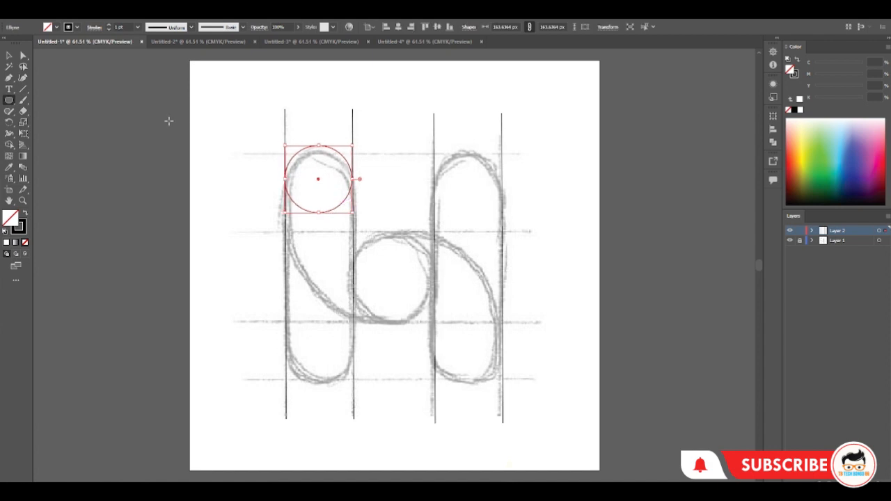
{"action": "key", "text": "Down"}
{"action": "key", "text": "Down"}
{"action": "key", "text": "Down"}
{"action": "key", "text": "Down"}
{"action": "key", "text": "Down"}
{"action": "key", "text": "Down"}
{"action": "key", "text": "Down"}
{"action": "key", "text": "Down"}
{"action": "key", "text": "Down"}
{"action": "key", "text": "Down"}
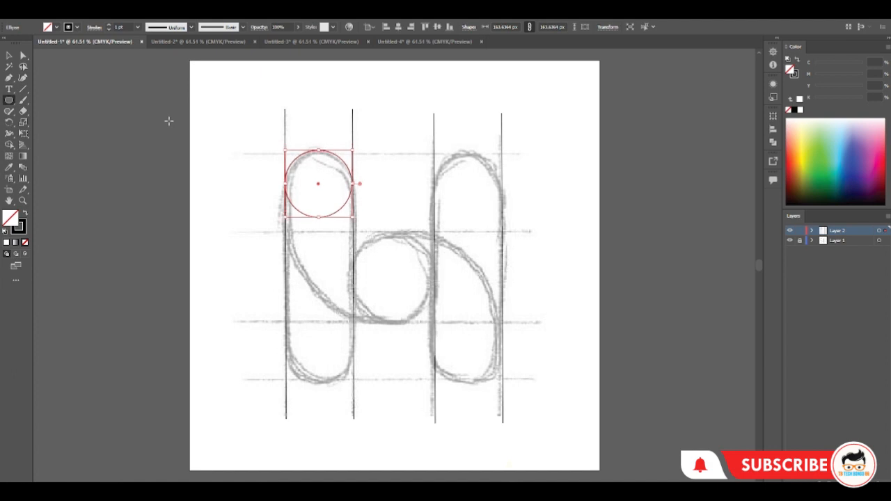
Copy the circle onto the other three rounded stroke ends and onto the sketched circle in the centre
{"action": "left_click", "coordinate": [9, 55]}
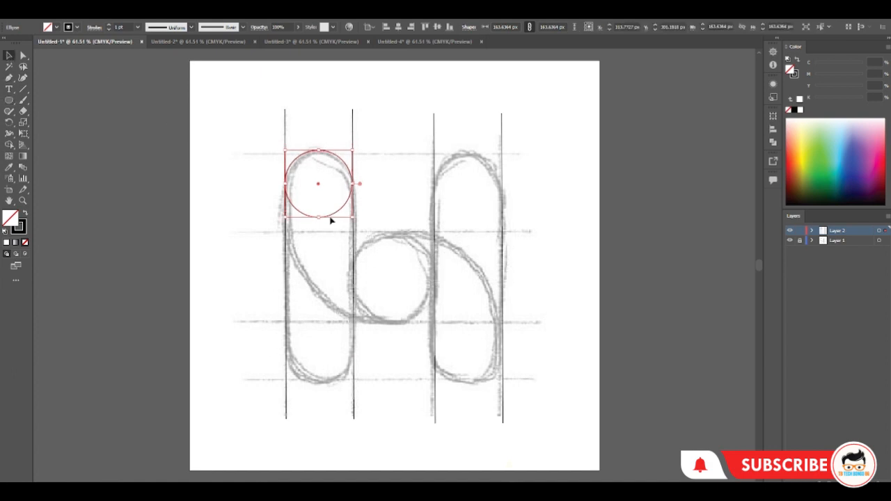
{"action": "left_click_drag", "start_coordinate": [319, 185], "coordinate": [318, 186]}
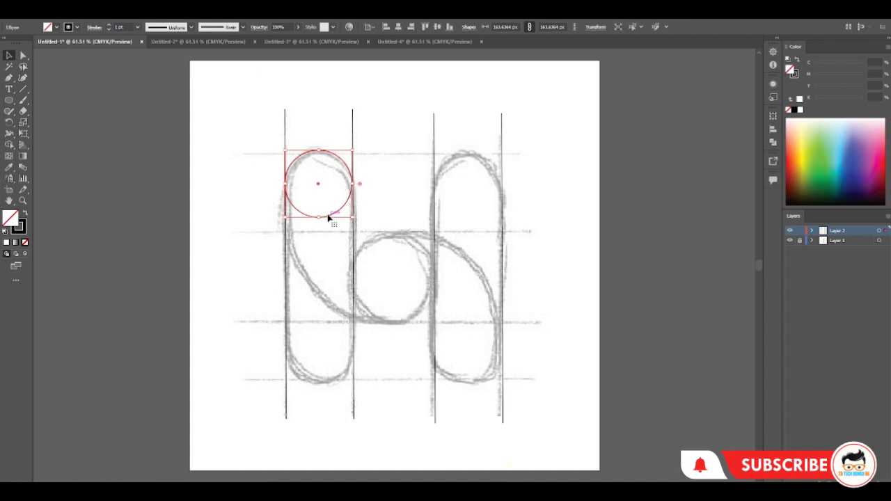
{"action": "left_click_drag", "start_coordinate": [330, 217], "coordinate": [400, 314]}
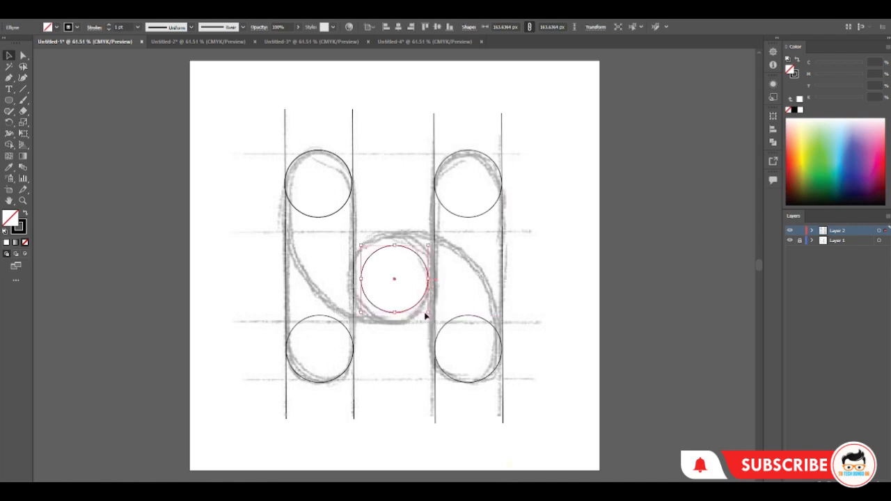
Enlarge the centre circle proportionally until it touches both inner vertical lines
{"action": "left_click_drag", "start_coordinate": [428, 314], "coordinate": [435, 323]}
{"action": "left_click", "coordinate": [629, 400]}
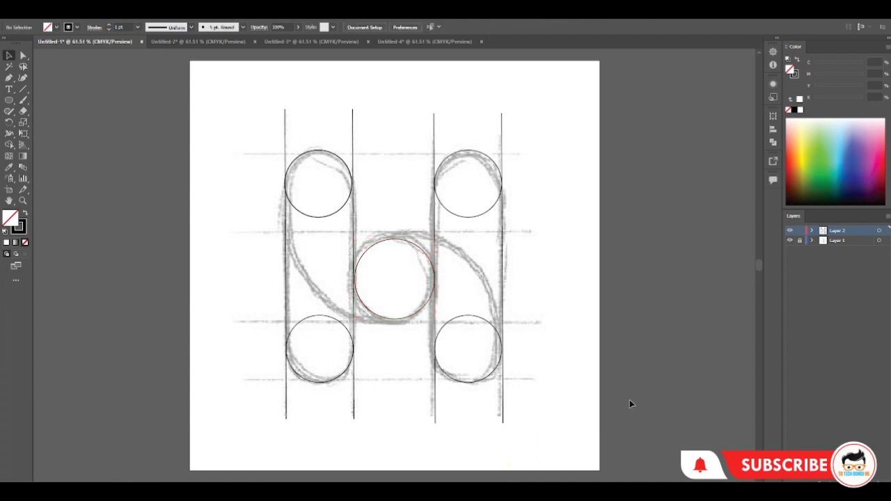
{"action": "left_click", "coordinate": [402, 321]}
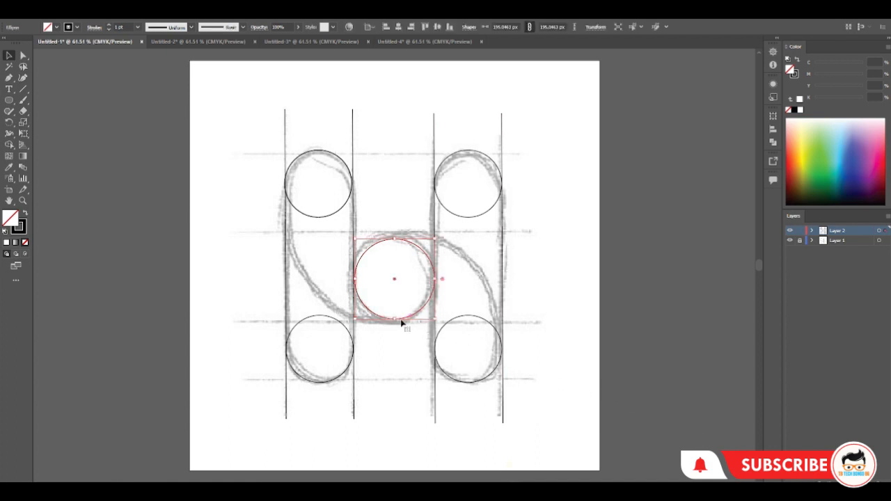
{"action": "left_click", "coordinate": [656, 370]}
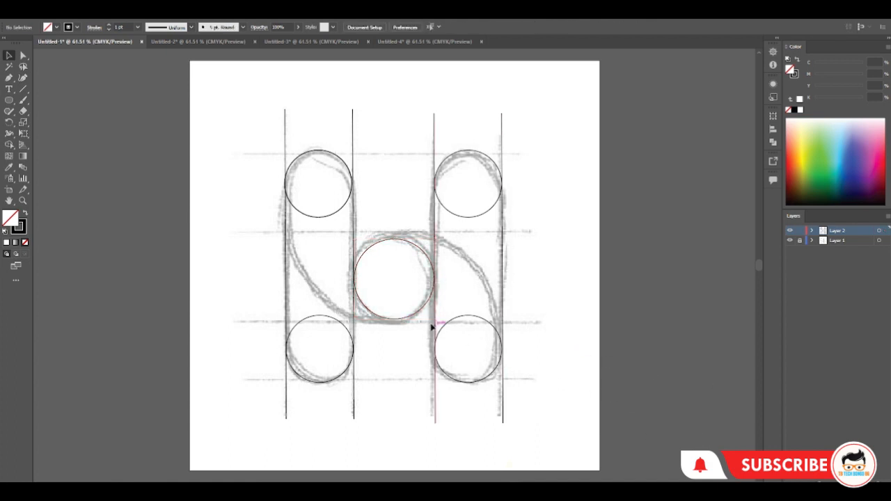
{"action": "left_click", "coordinate": [402, 322]}
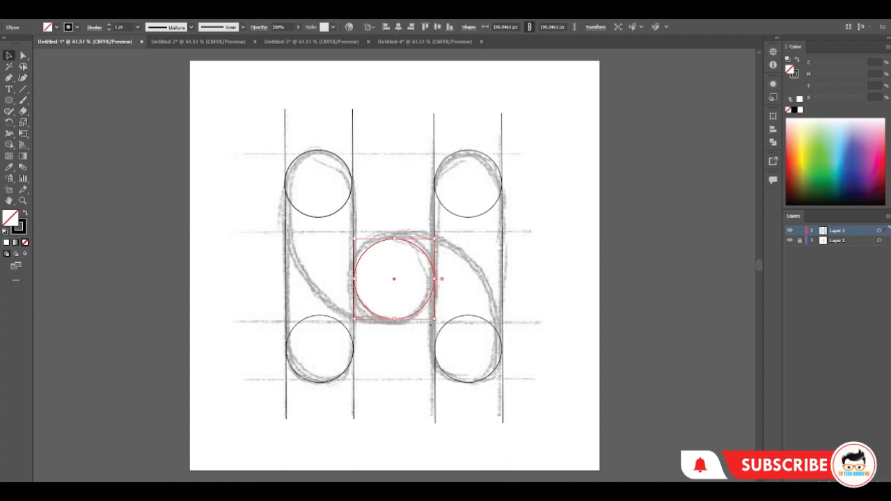
{"action": "left_click_drag", "start_coordinate": [435, 319], "coordinate": [437, 321]}
{"action": "left_click", "coordinate": [637, 337]}
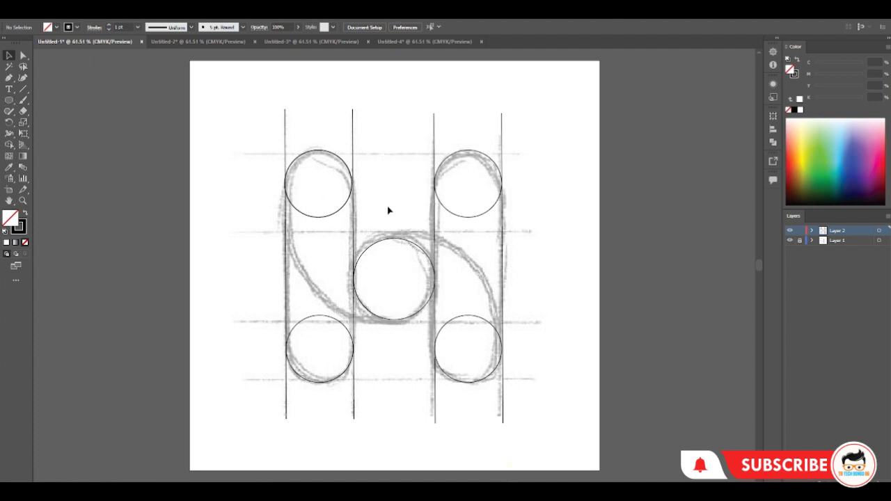
Draw a circle about 627 px wide around the H's centre and move it down toward the sketched right-hand arc
{"action": "left_click", "coordinate": [9, 99]}
{"action": "left_click_drag", "start_coordinate": [391, 284], "coordinate": [518, 412]}
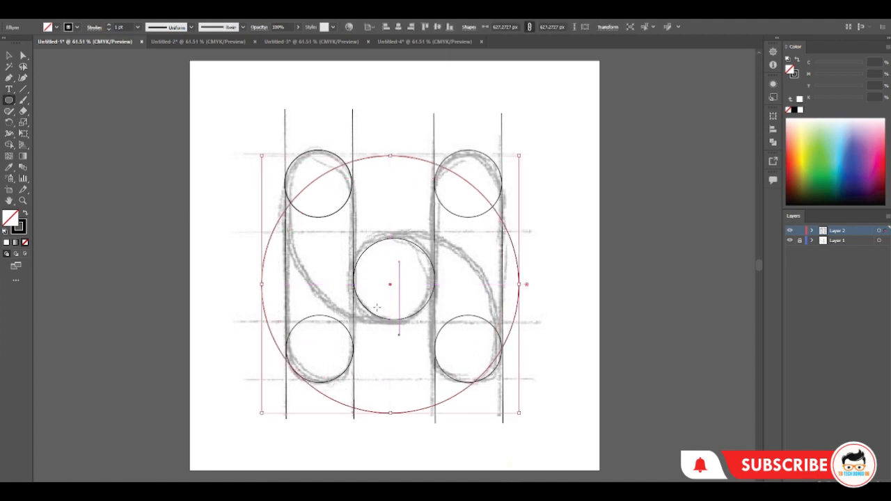
{"action": "left_click", "coordinate": [10, 55]}
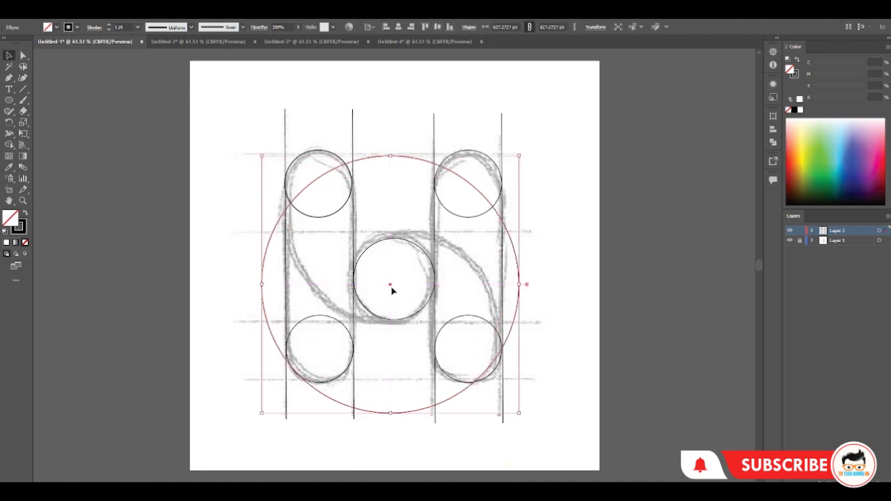
{"action": "left_click_drag", "start_coordinate": [391, 289], "coordinate": [394, 358]}
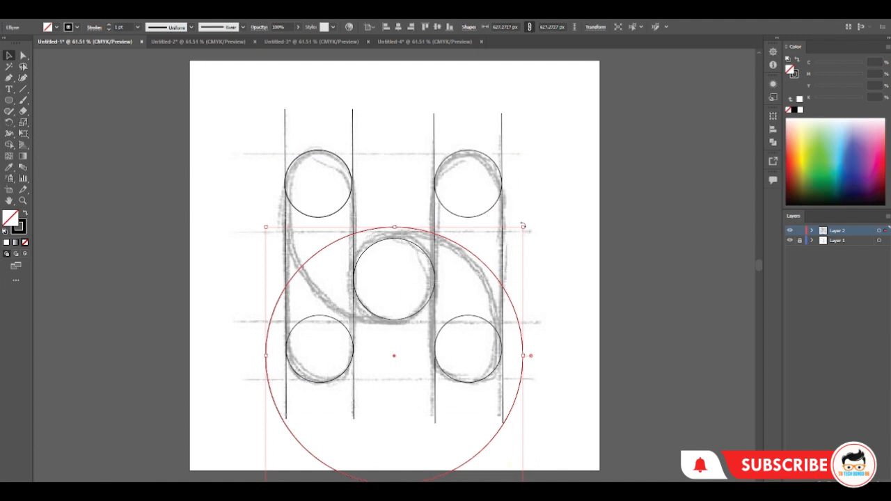
Shrink the large circle to about 516 px and position it to touch the centre circle's top and the outer right line
{"action": "left_click_drag", "start_coordinate": [523, 227], "coordinate": [508, 240]}
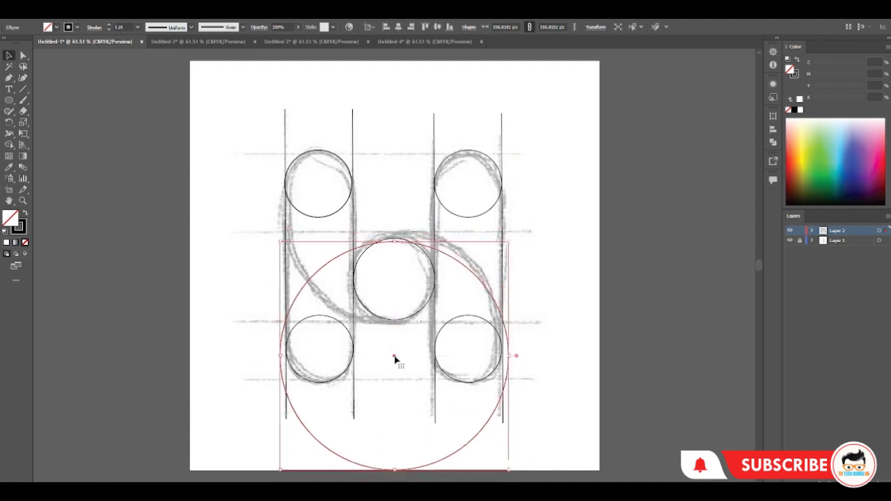
{"action": "left_click_drag", "start_coordinate": [394, 360], "coordinate": [397, 355]}
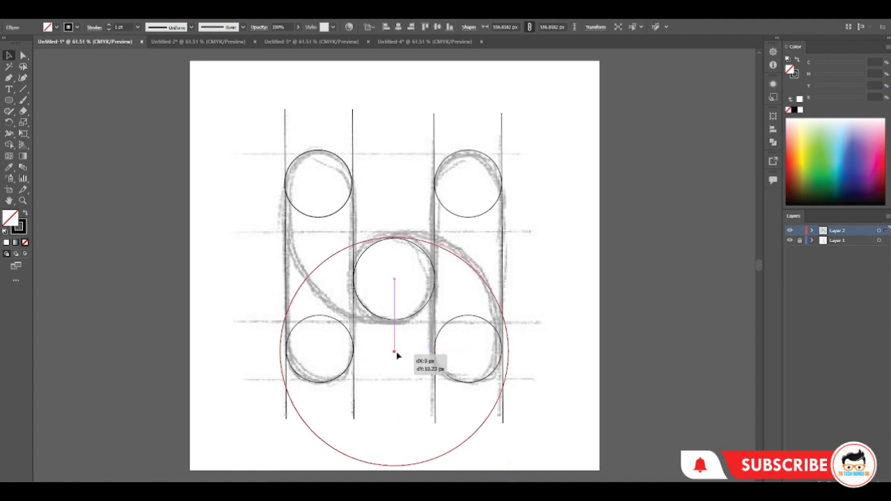
{"action": "left_click_drag", "start_coordinate": [397, 355], "coordinate": [397, 355]}
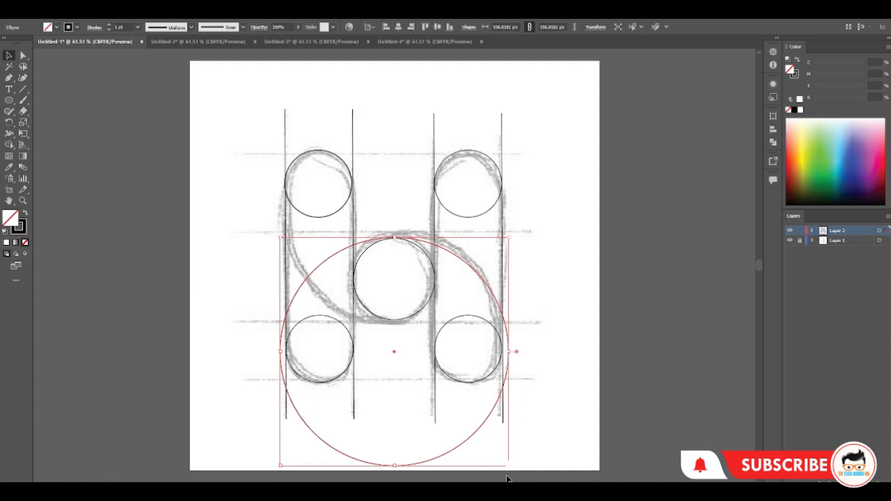
{"action": "left_click_drag", "start_coordinate": [507, 465], "coordinate": [500, 457]}
{"action": "left_click_drag", "start_coordinate": [394, 353], "coordinate": [398, 340]}
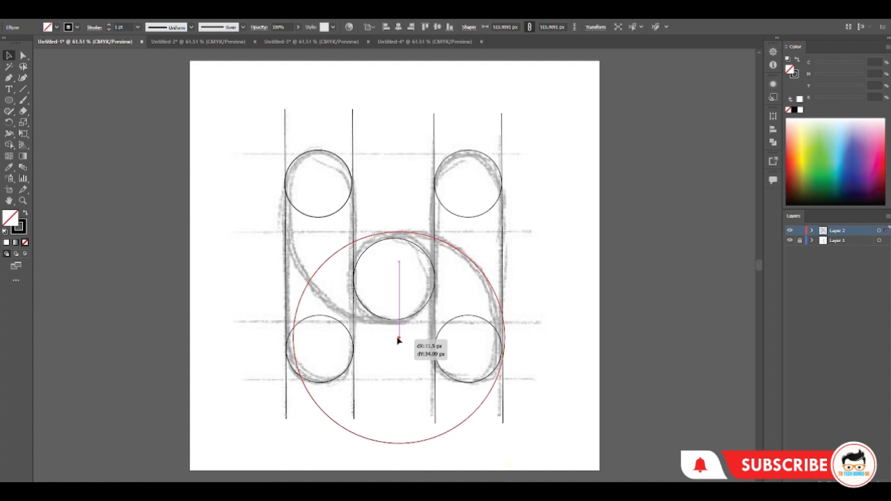
{"action": "left_click_drag", "start_coordinate": [398, 339], "coordinate": [395, 348]}
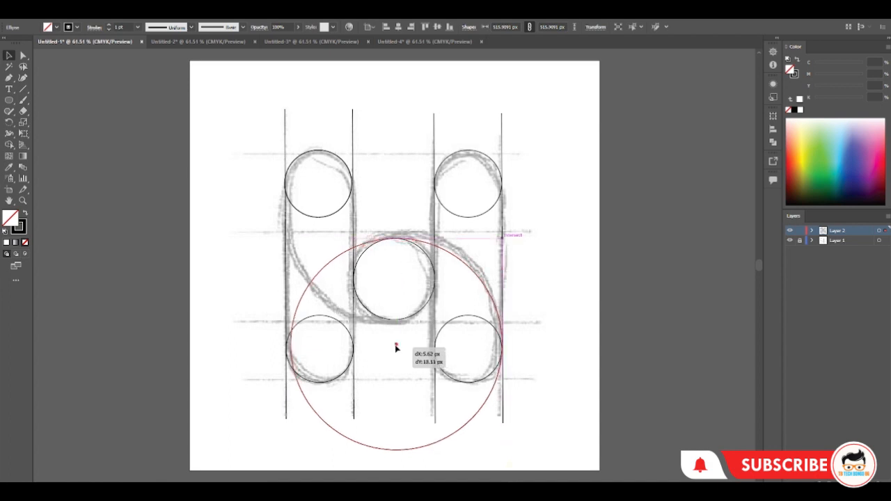
{"action": "left_click_drag", "start_coordinate": [396, 348], "coordinate": [395, 348]}
{"action": "left_click", "coordinate": [561, 332]}
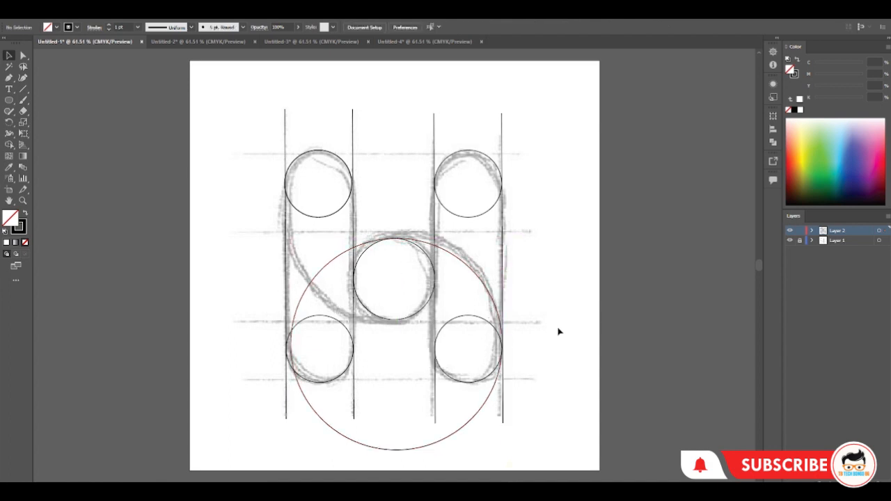
Copy the large circle upward so it touches the outer left line and the bottom of the centre circle
{"action": "left_click_drag", "start_coordinate": [433, 245], "coordinate": [425, 119]}
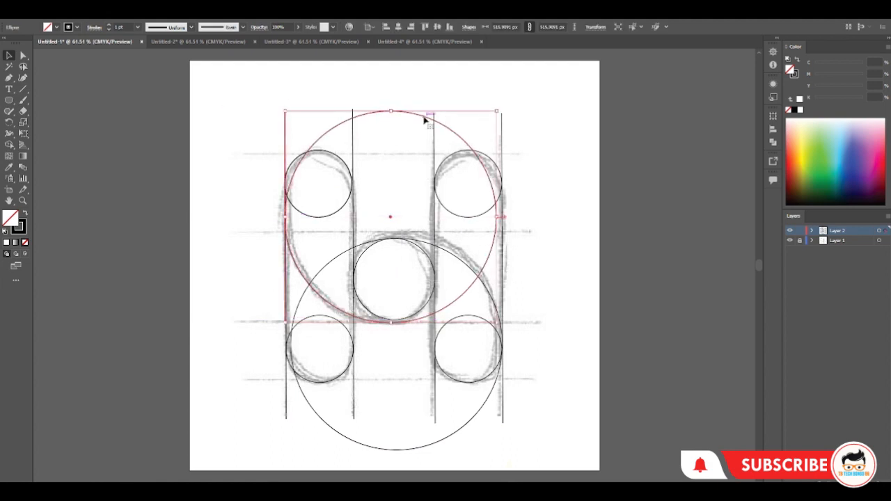
{"action": "left_click", "coordinate": [660, 170]}
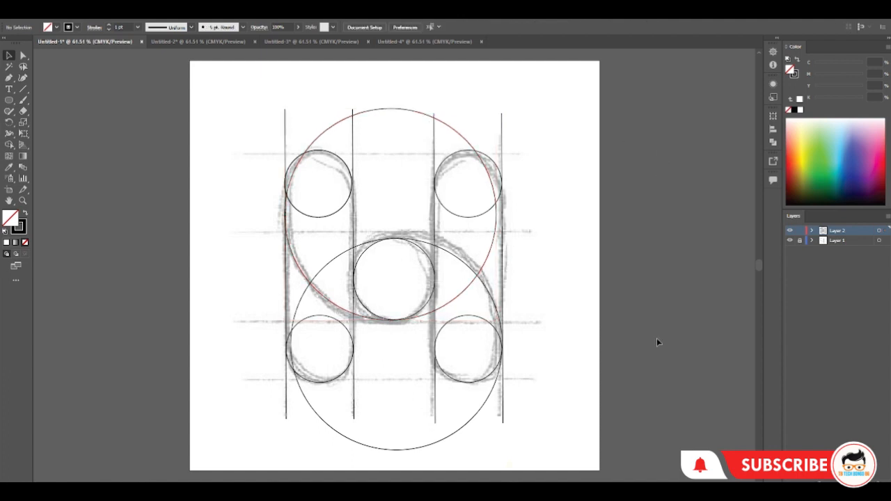
Select all the lines and circles for the Shape Builder tool, with a black fill and no stroke
{"action": "left_click_drag", "start_coordinate": [194, 106], "coordinate": [574, 459]}
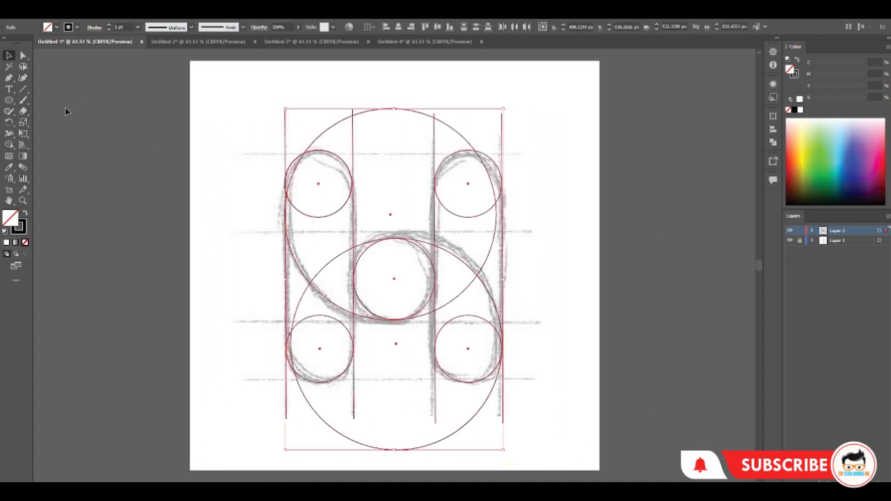
{"action": "left_click", "coordinate": [10, 146]}
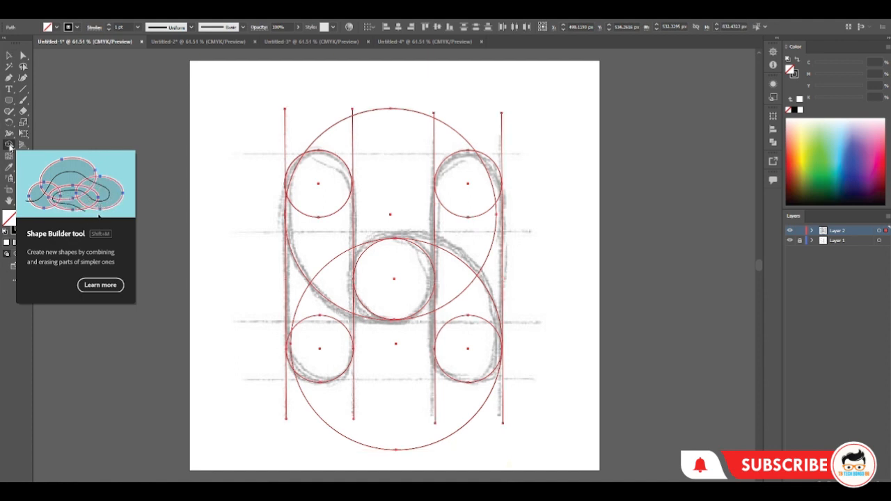
{"action": "left_click", "coordinate": [57, 27]}
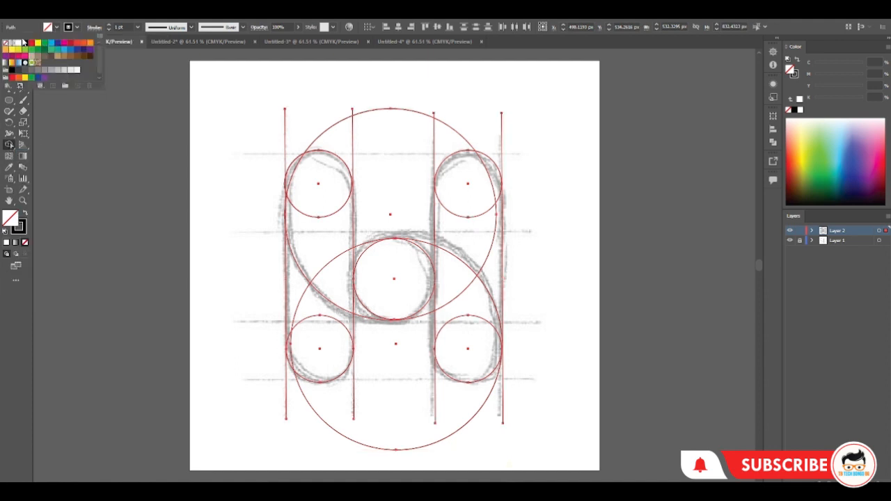
{"action": "left_click", "coordinate": [25, 45]}
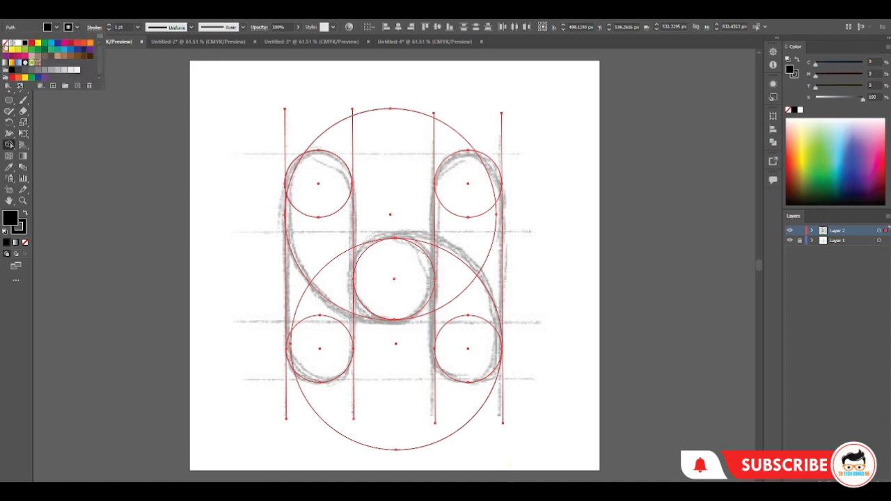
{"action": "left_click", "coordinate": [5, 45]}
{"action": "left_click", "coordinate": [7, 147]}
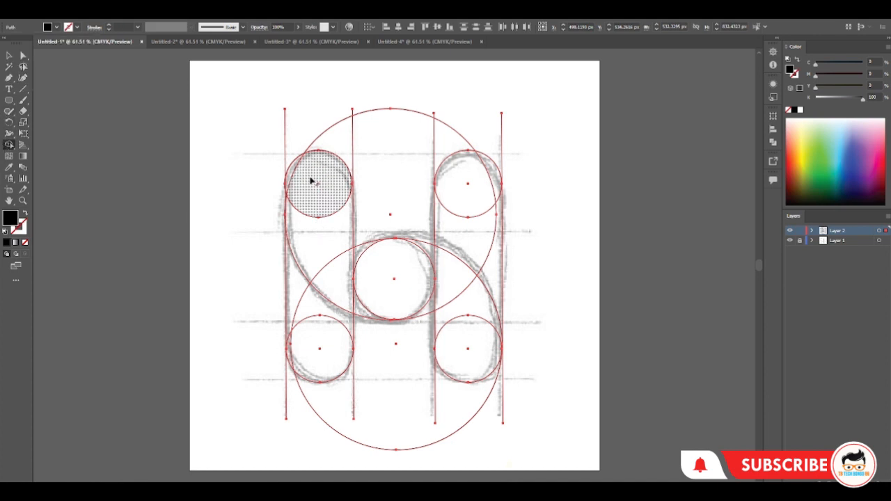
{"action": "mouse_move", "coordinate": [311, 180]}
{"action": "left_mouse_down"}
{"action": "mouse_move", "coordinate": [294, 169]}
{"action": "mouse_move", "coordinate": [302, 237]}
{"action": "left_mouse_up"}
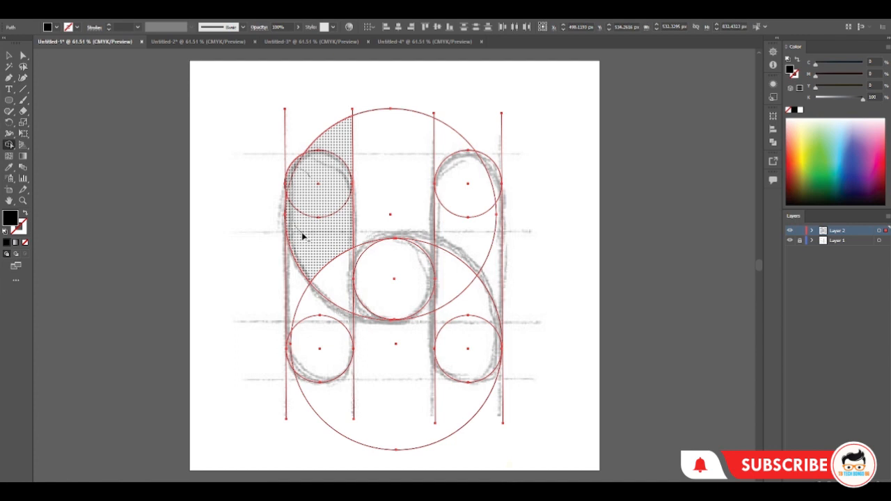
{"action": "left_click_drag", "start_coordinate": [302, 237], "coordinate": [307, 233]}
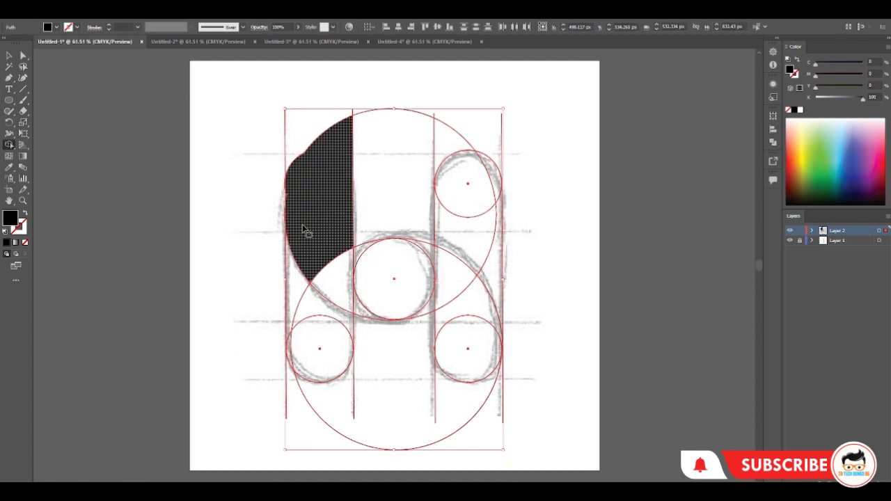
{"action": "key", "text": "ctrl+z"}
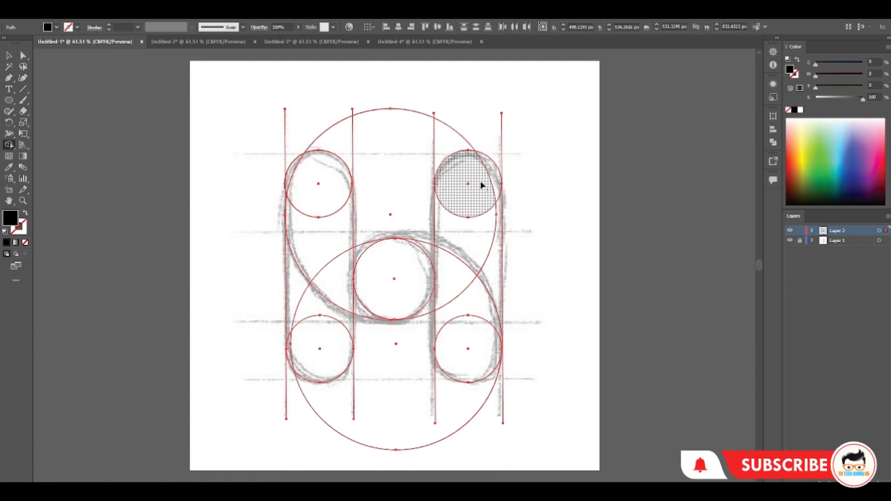
{"action": "left_click_drag", "start_coordinate": [493, 179], "coordinate": [471, 233]}
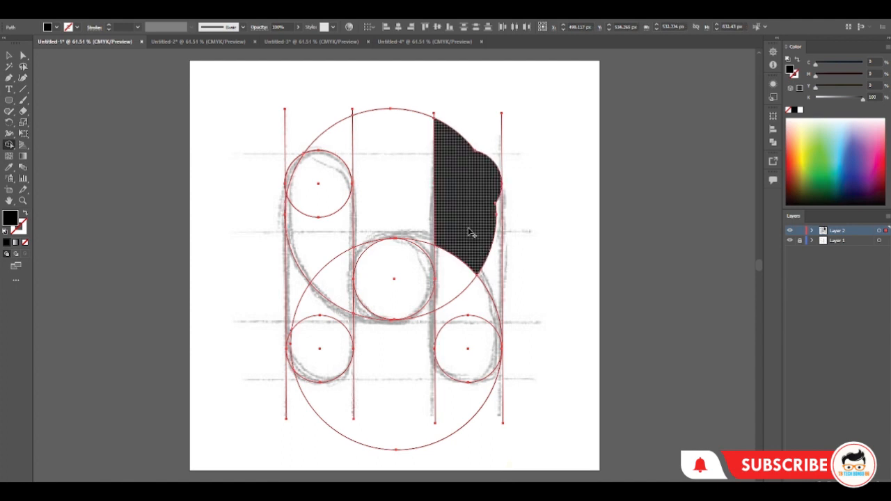
{"action": "key", "text": "ctrl+z"}
{"action": "key", "text": "ctrl+z"}
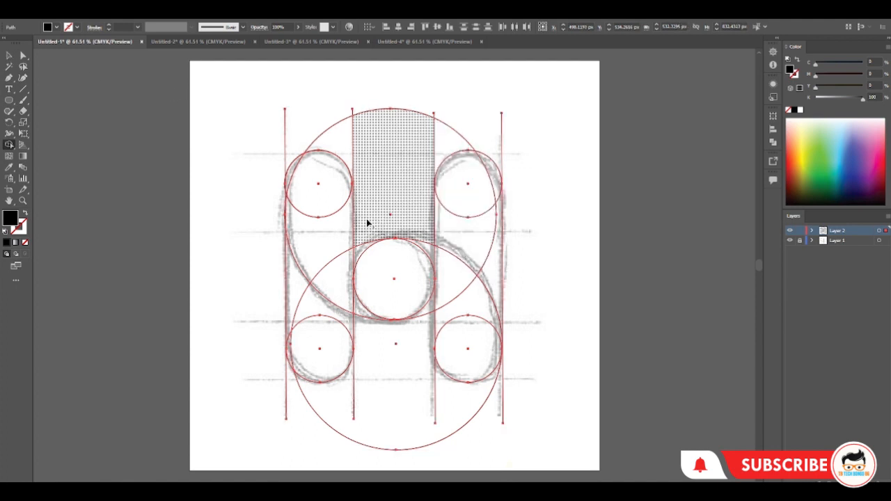
Make a copy of the upper-left circle enlarged to about 172 px from its centre and delete the smaller original
{"action": "left_click", "coordinate": [10, 55]}
{"action": "left_click", "coordinate": [73, 78]}
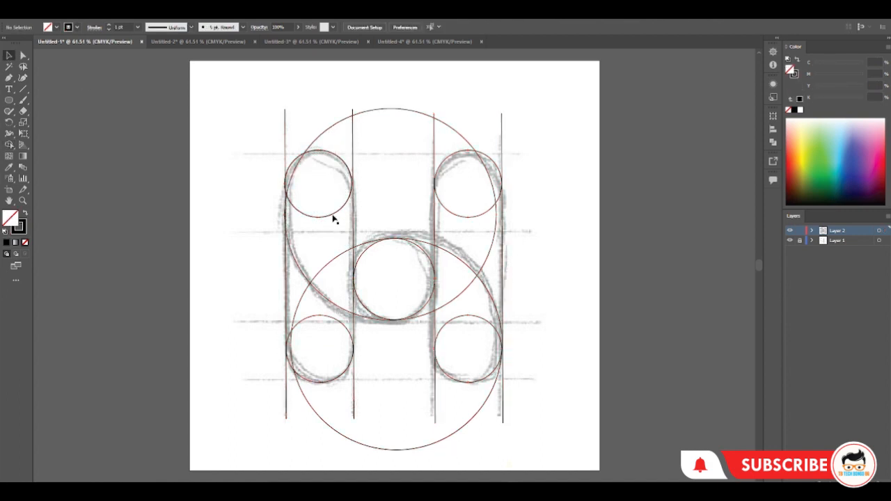
{"action": "left_click", "coordinate": [333, 216]}
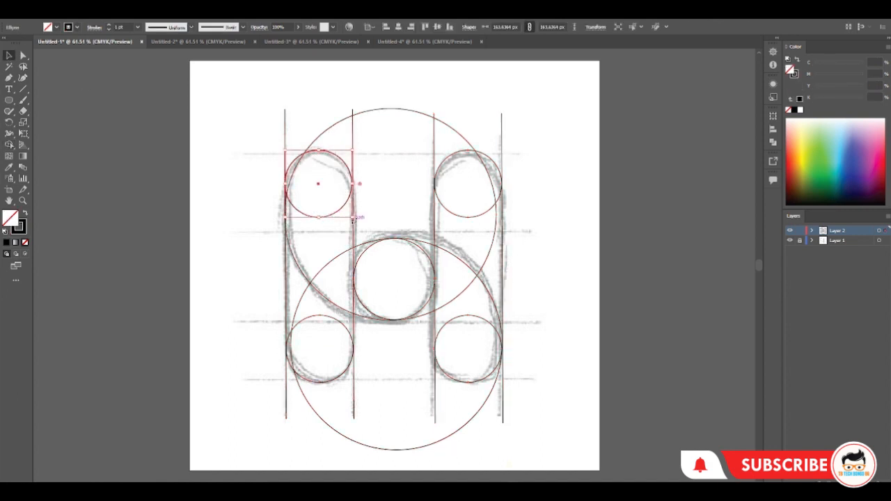
{"action": "left_click_drag", "start_coordinate": [353, 218], "coordinate": [356, 221]}
{"action": "left_click", "coordinate": [154, 180]}
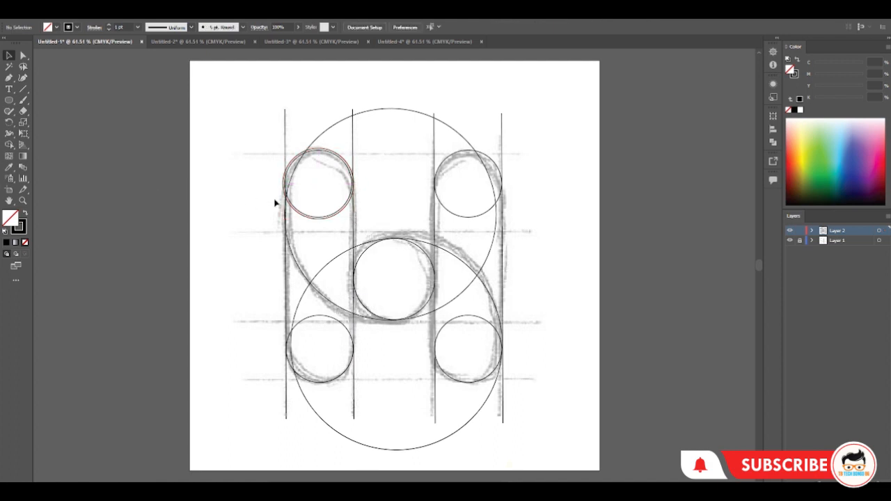
{"action": "left_click", "coordinate": [324, 217]}
{"action": "key", "text": "Delete"}
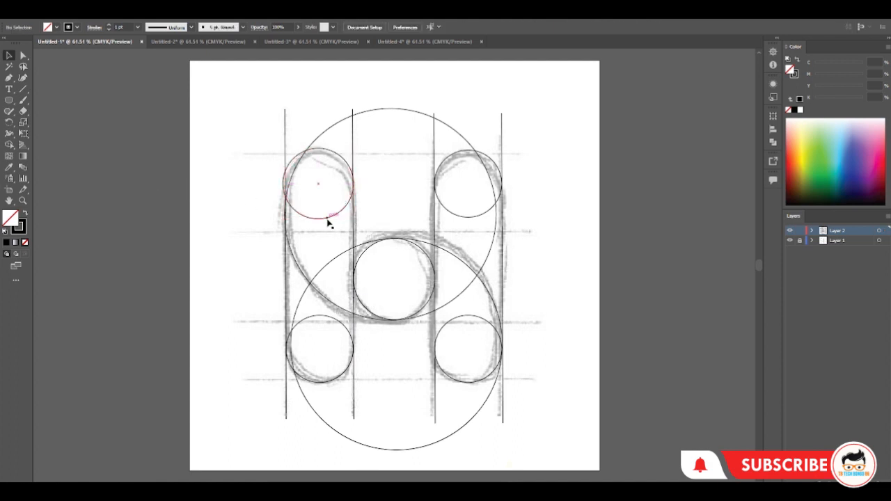
Resize the upper-left circle around its centre to about 168 px wide so it slightly overlaps both vertical lines beside it
{"action": "left_click", "coordinate": [328, 219]}
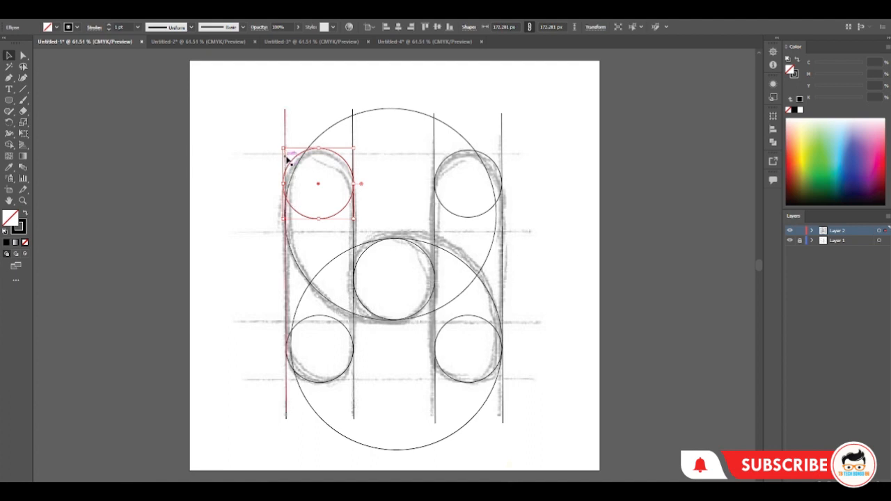
{"action": "left_click", "coordinate": [23, 202]}
{"action": "left_click", "coordinate": [311, 198]}
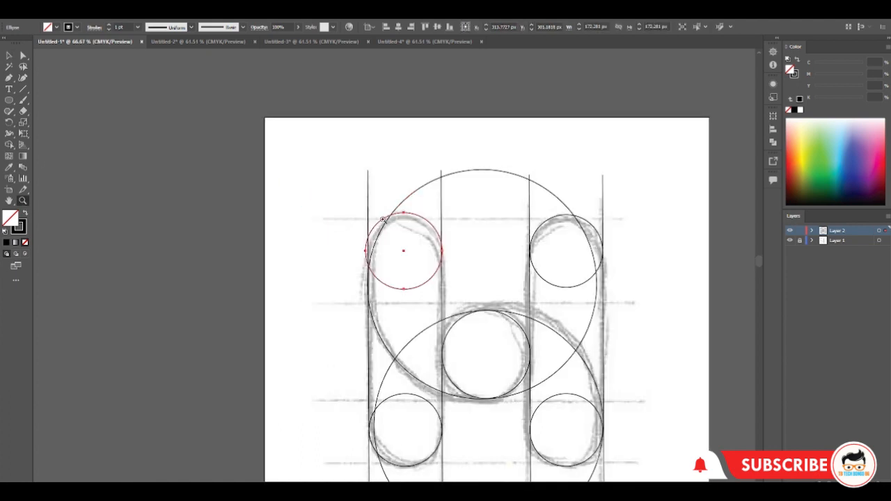
{"action": "left_click", "coordinate": [408, 234]}
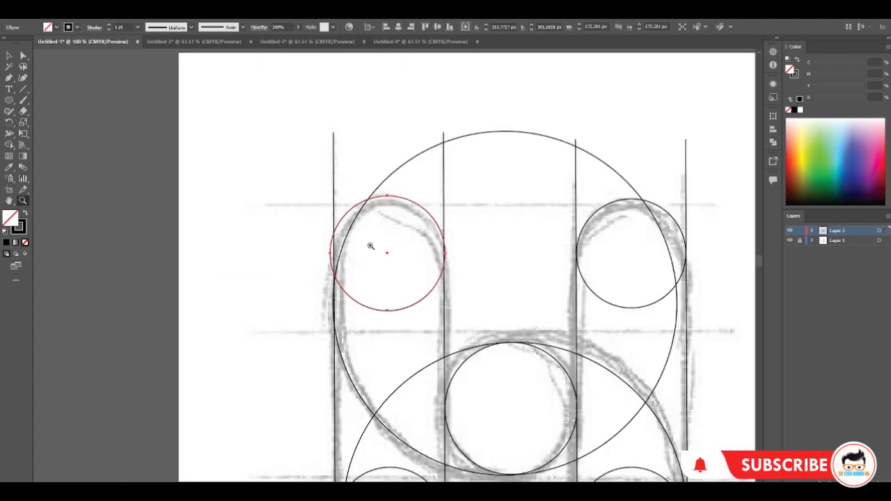
{"action": "key", "text": "v"}
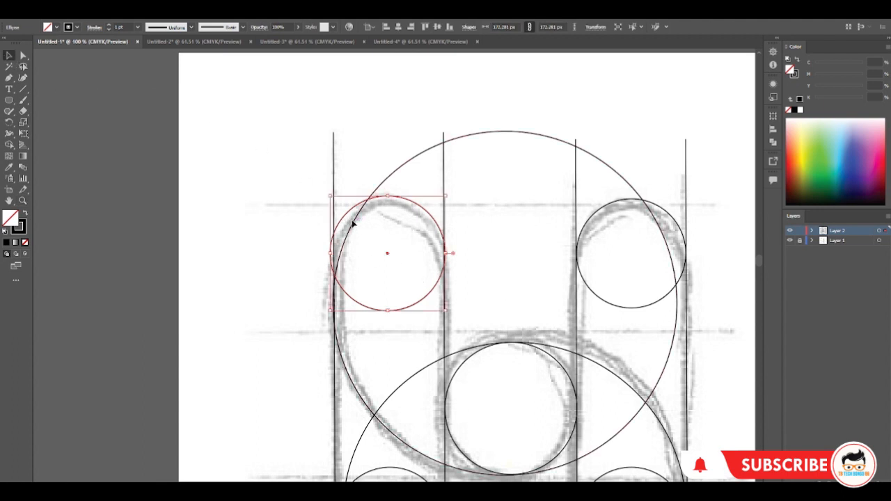
{"action": "left_click_drag", "start_coordinate": [329, 196], "coordinate": [330, 197]}
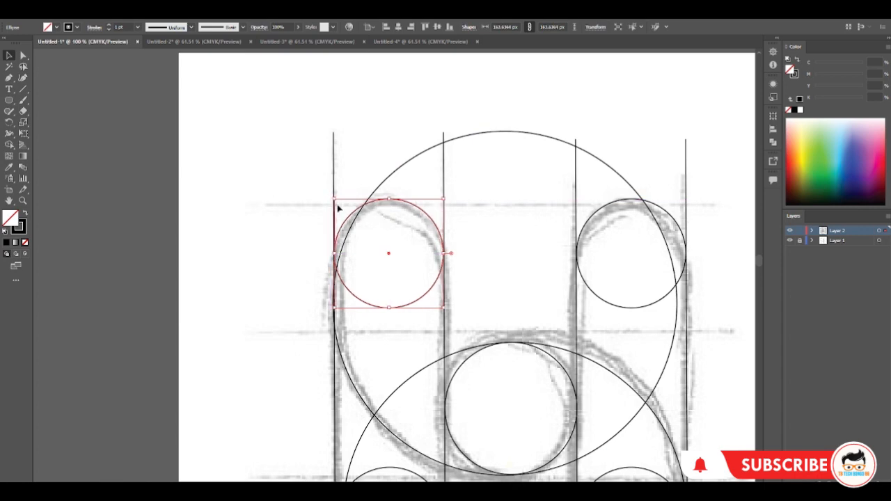
{"action": "left_click_drag", "start_coordinate": [335, 199], "coordinate": [332, 188]}
{"action": "left_click", "coordinate": [430, 284]}
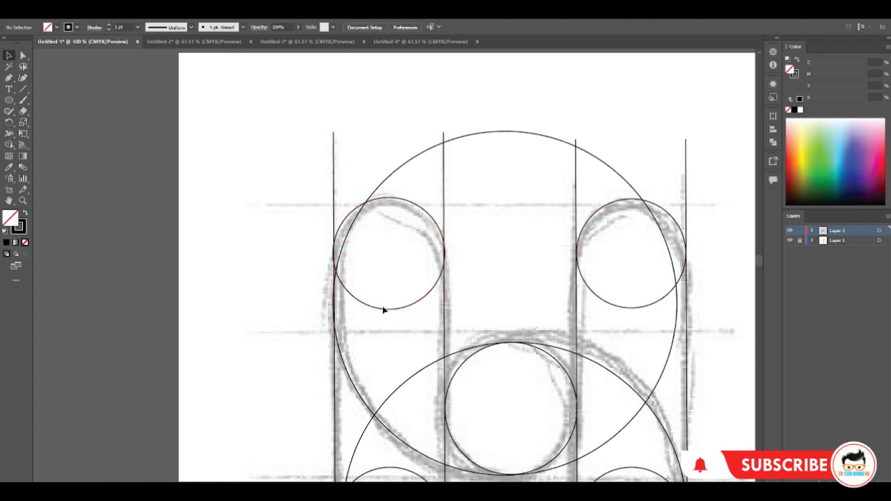
Copy the enlarged upper-left circle onto the upper-right and lower-left circles and delete the smaller ones there
{"action": "left_click_drag", "start_coordinate": [382, 310], "coordinate": [626, 309]}
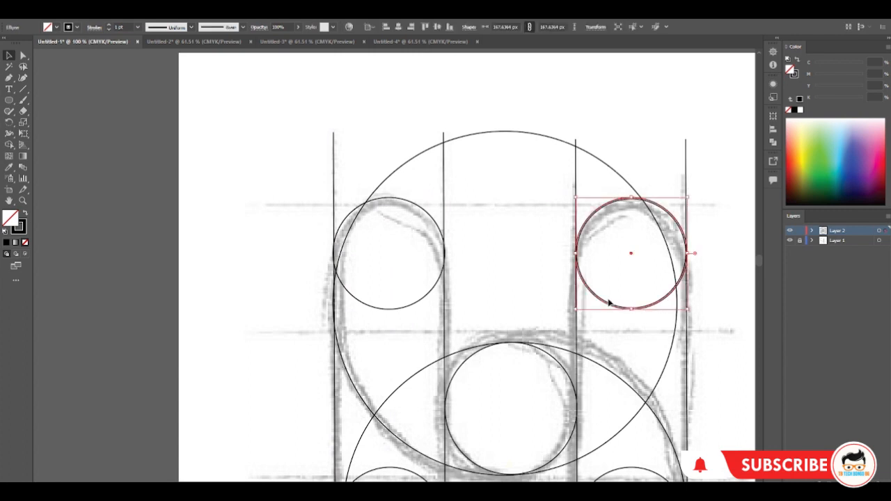
{"action": "left_click", "coordinate": [607, 304]}
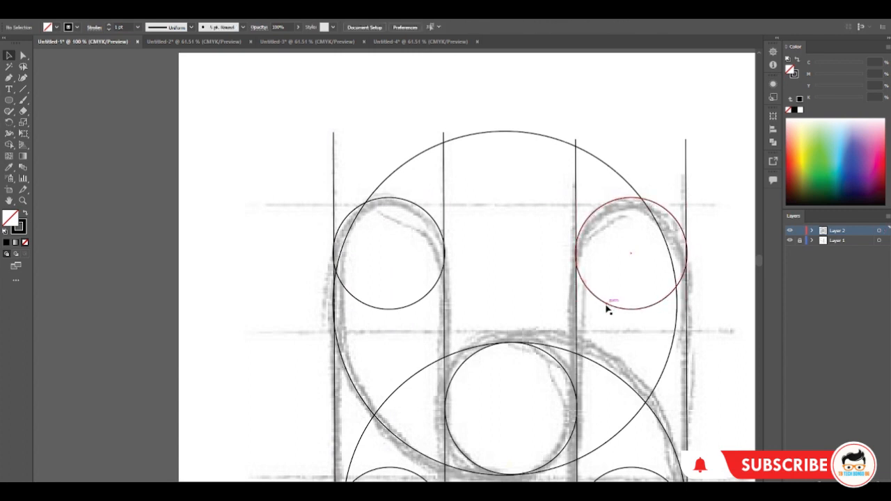
{"action": "scroll", "coordinate": [457, 294], "scroll_direction": "down", "scroll_amount": 5}
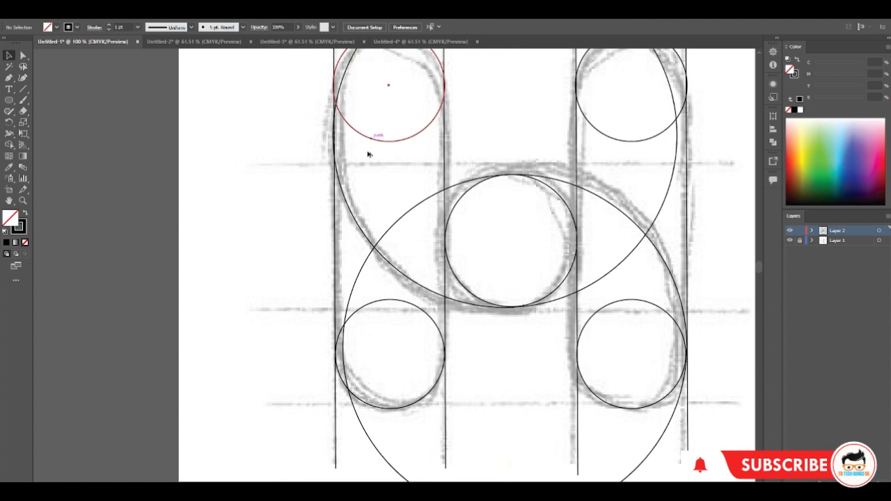
{"action": "left_click_drag", "start_coordinate": [368, 154], "coordinate": [373, 412]}
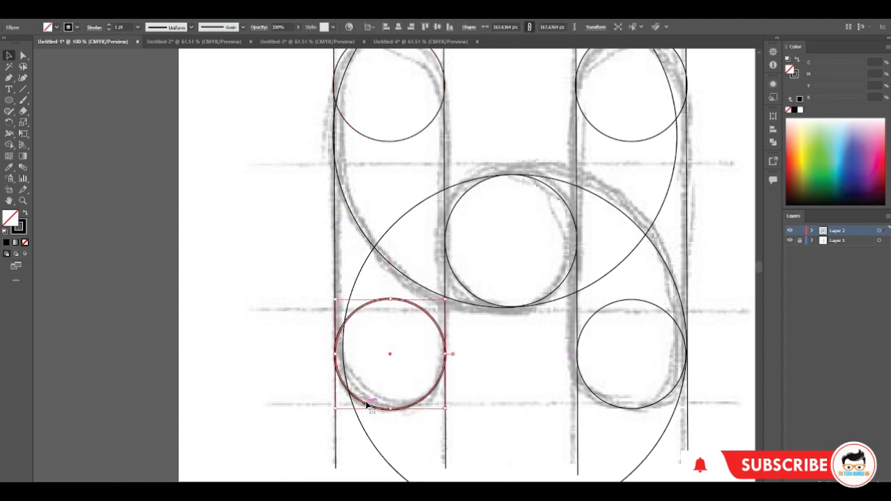
{"action": "left_click", "coordinate": [362, 402]}
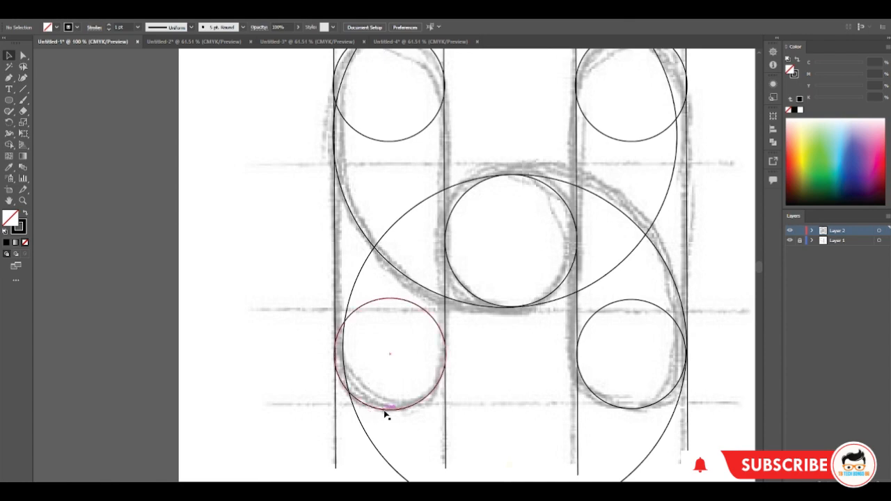
Copy the enlarged lower-left circle onto the lower-right circle and delete the smaller one there
{"action": "left_click_drag", "start_coordinate": [386, 412], "coordinate": [617, 411]}
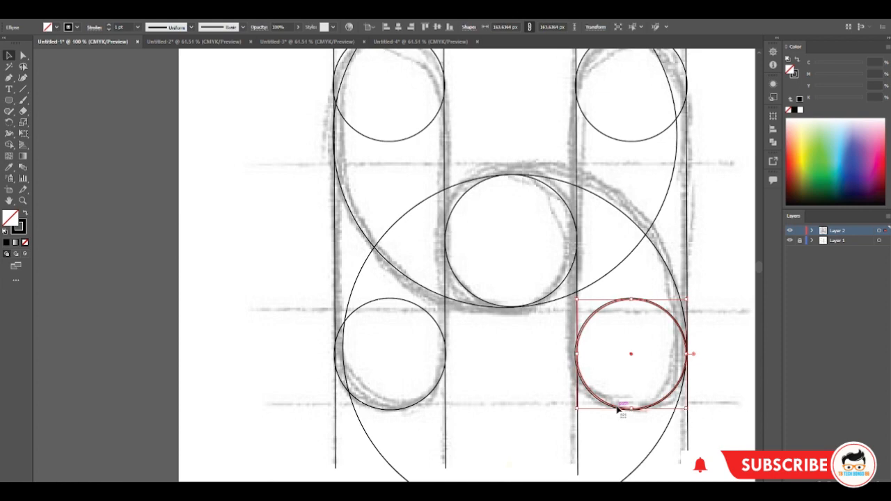
{"action": "key", "text": "Return"}
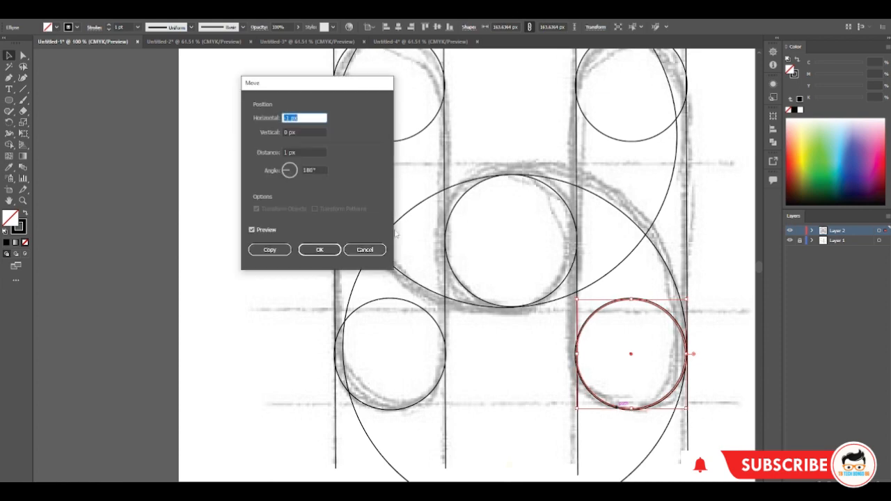
{"action": "left_click", "coordinate": [363, 249]}
{"action": "left_click", "coordinate": [593, 394]}
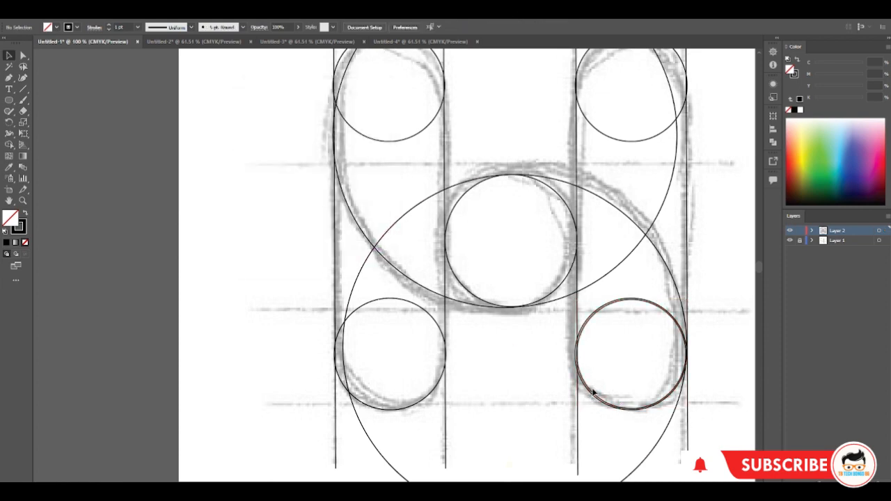
{"action": "left_click", "coordinate": [593, 393]}
{"action": "key", "text": "Return"}
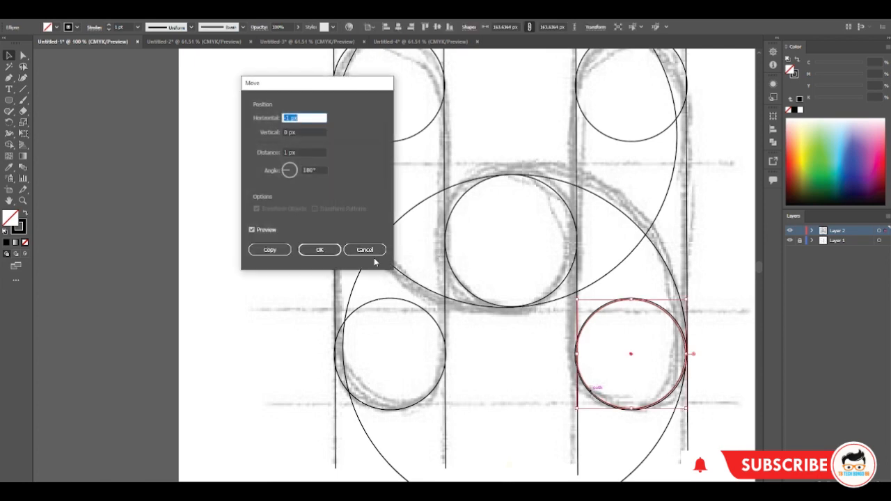
{"action": "left_click", "coordinate": [319, 249]}
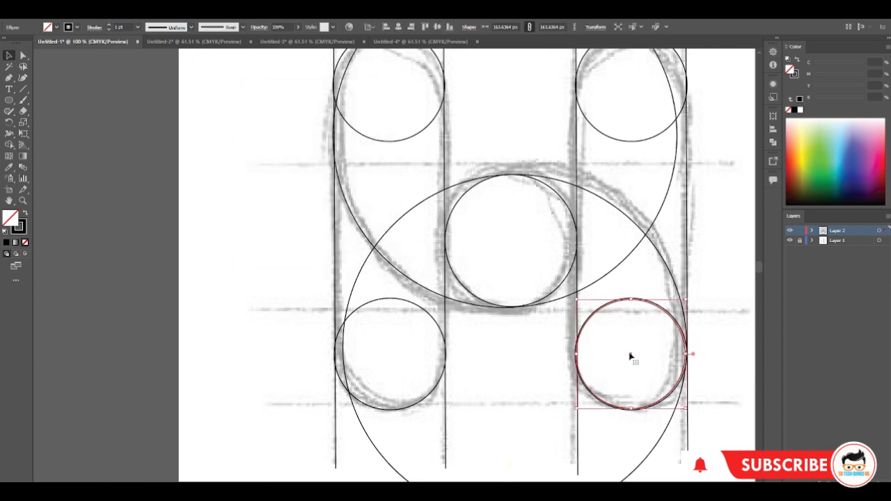
{"action": "mouse_move", "coordinate": [630, 358]}
{"action": "left_mouse_down"}
{"action": "mouse_move", "coordinate": [515, 373]}
{"action": "mouse_move", "coordinate": [199, 215]}
{"action": "left_mouse_up"}
{"action": "key", "text": "Delete"}
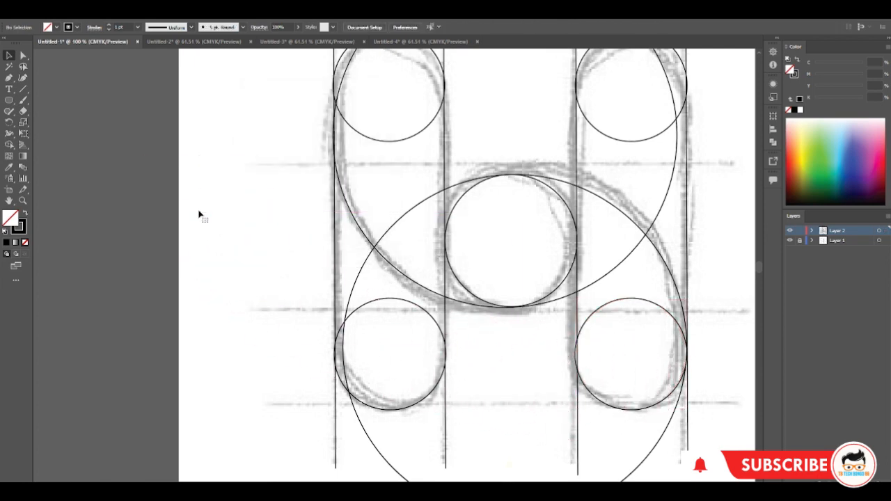
Nudge the new lower-right circle slightly to the right to centre it between its two vertical lines
{"action": "left_click", "coordinate": [658, 406]}
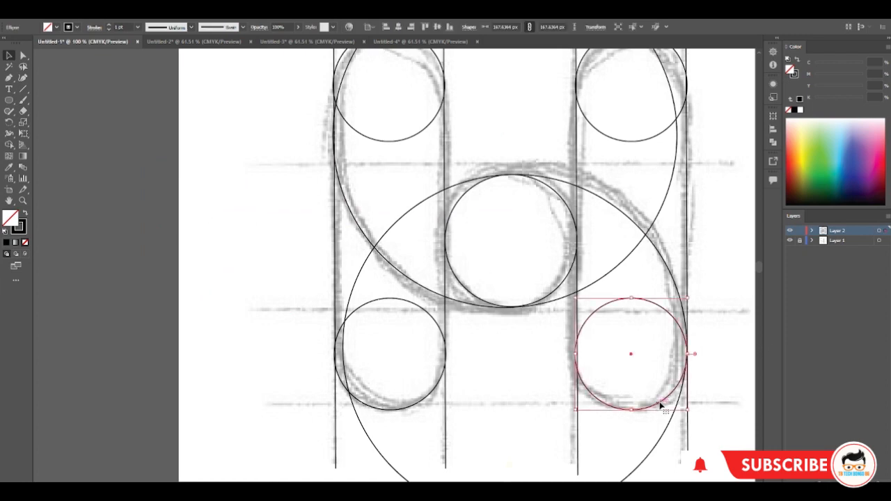
{"action": "key", "text": "Right"}
{"action": "key", "text": "Right"}
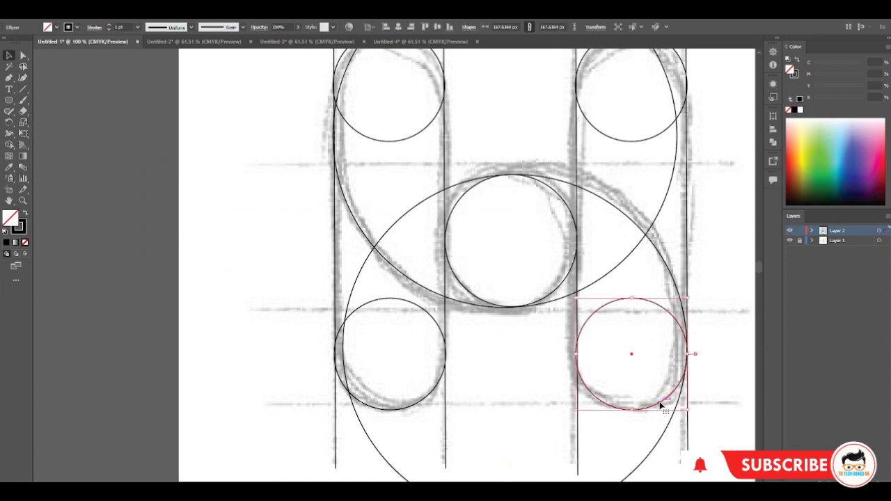
{"action": "left_click", "coordinate": [744, 382]}
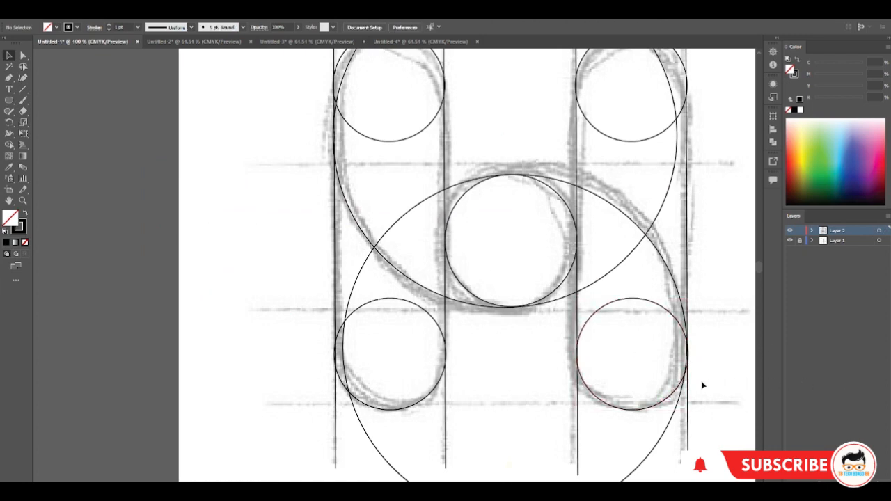
Enlarge the centre circle around its centre to about 201 px wide so it meets both inner vertical lines
{"action": "left_click", "coordinate": [475, 295]}
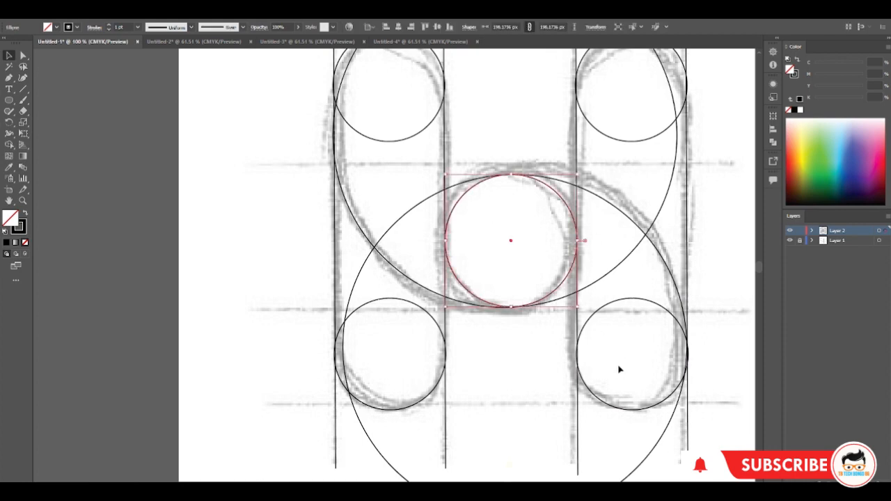
{"action": "left_click_drag", "start_coordinate": [576, 307], "coordinate": [580, 323]}
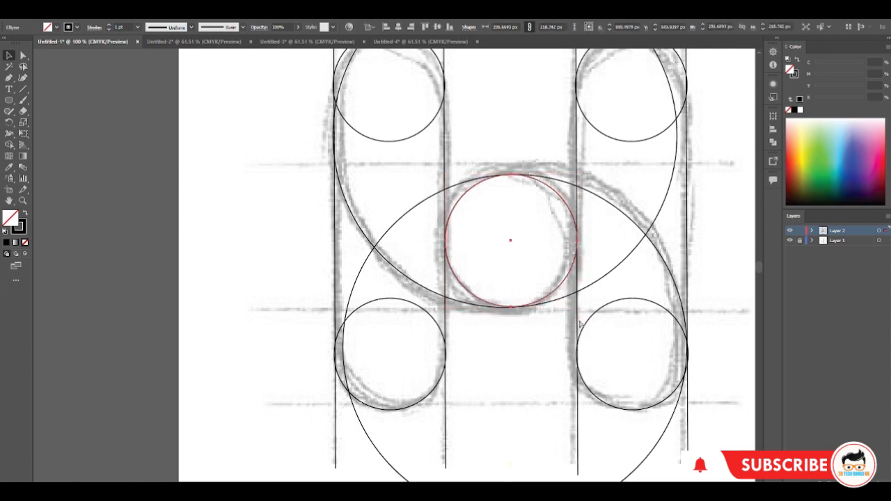
{"action": "mouse_move", "coordinate": [577, 307]}
{"action": "left_mouse_down"}
{"action": "mouse_move", "coordinate": [586, 306]}
{"action": "mouse_move", "coordinate": [579, 308]}
{"action": "left_mouse_up"}
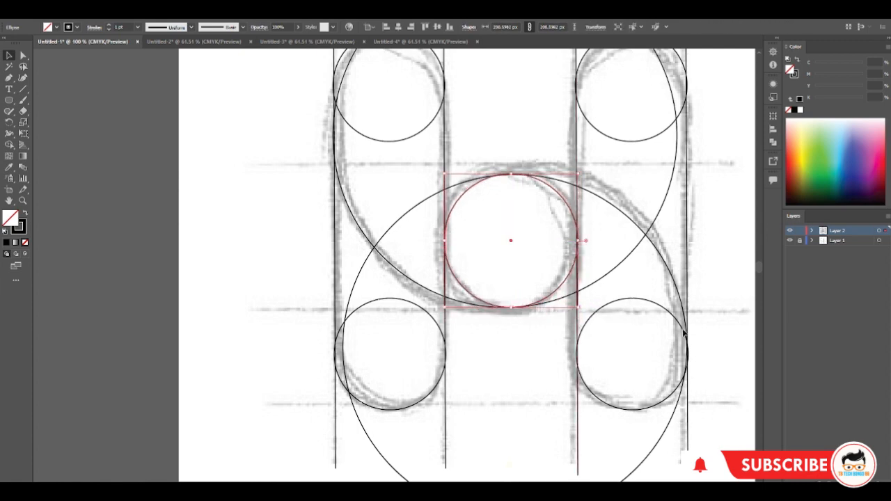
{"action": "left_click", "coordinate": [720, 320]}
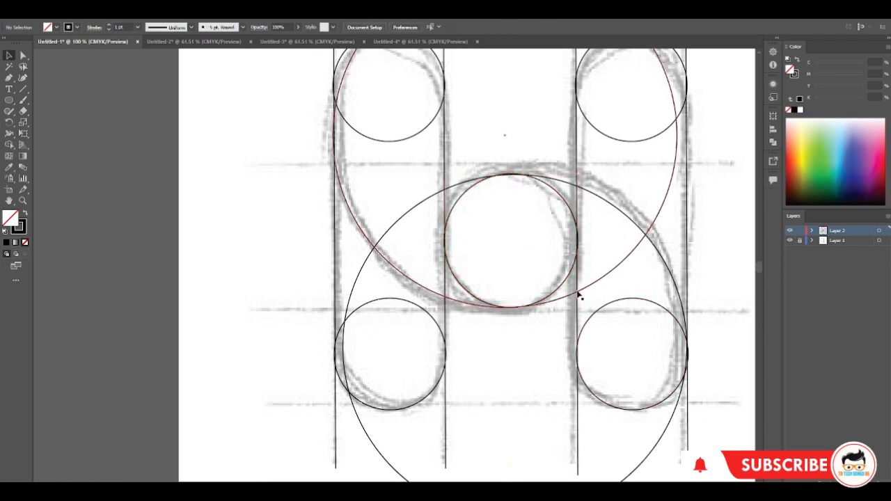
{"action": "left_click", "coordinate": [550, 299]}
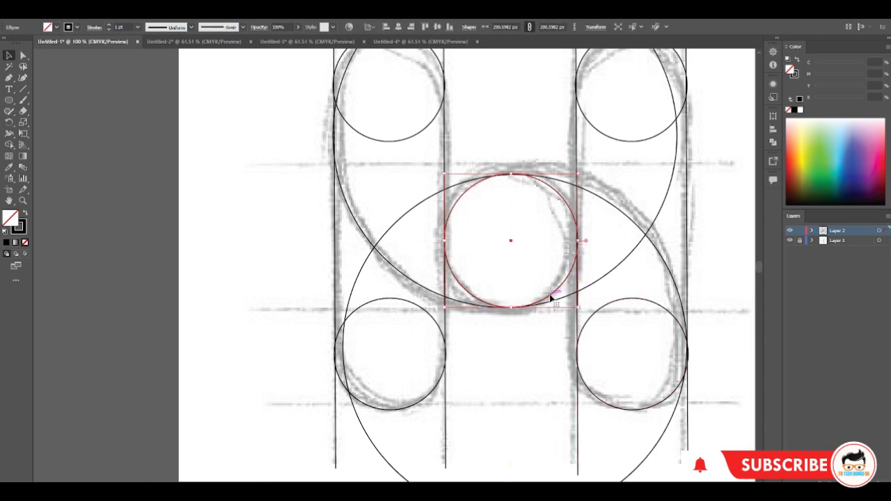
{"action": "left_click", "coordinate": [724, 243]}
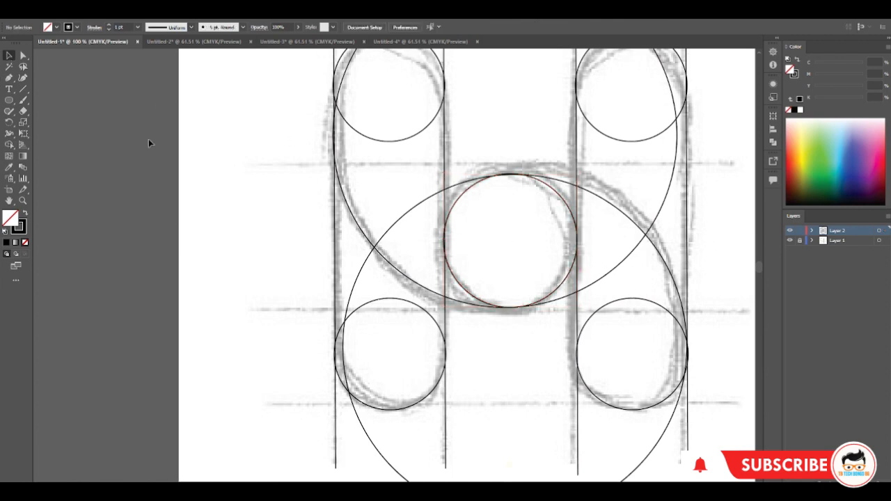
Select the whole traced construction and merge the left bar's regions with Shape Builder into an upper curved shape and a lower rounded shape
{"action": "scroll", "coordinate": [316, 150], "scroll_direction": "up", "scroll_amount": 2}
{"action": "left_click", "coordinate": [23, 200]}
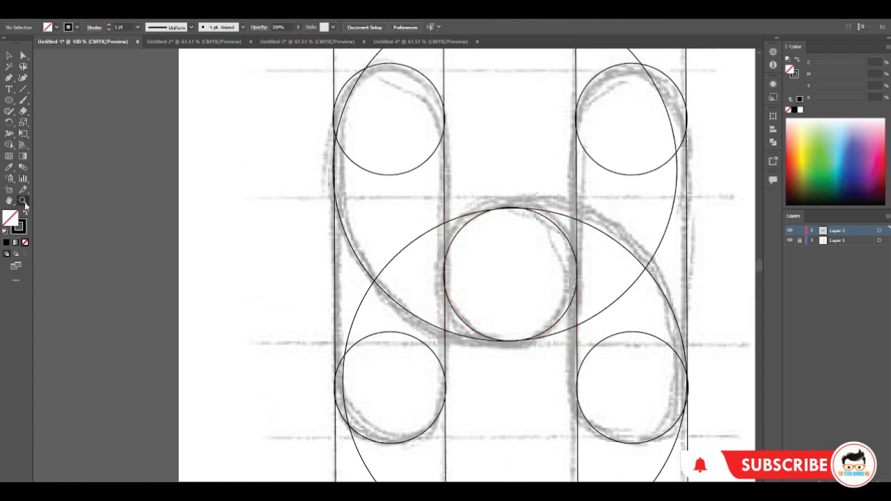
{"action": "left_click", "coordinate": [306, 186], "text": "alt"}
{"action": "scroll", "coordinate": [493, 179], "scroll_direction": "down", "scroll_amount": 4}
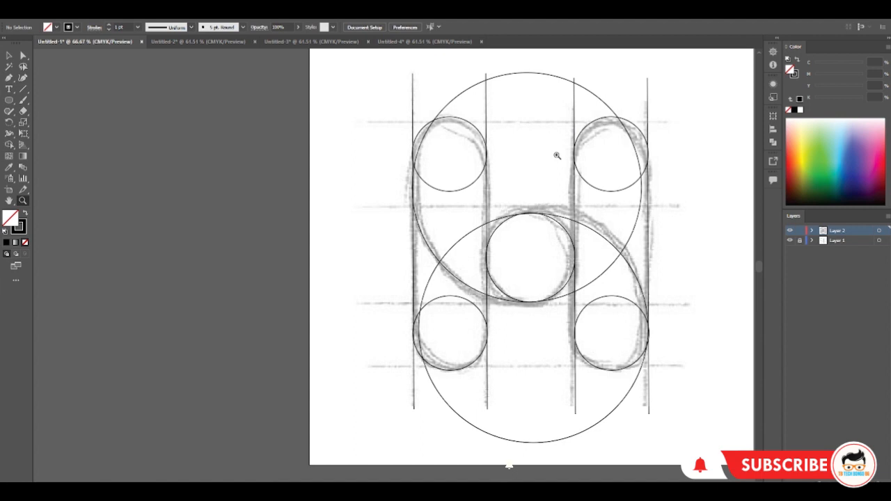
{"action": "left_click", "coordinate": [9, 56]}
{"action": "left_click_drag", "start_coordinate": [360, 85], "coordinate": [682, 423]}
{"action": "left_click", "coordinate": [9, 144]}
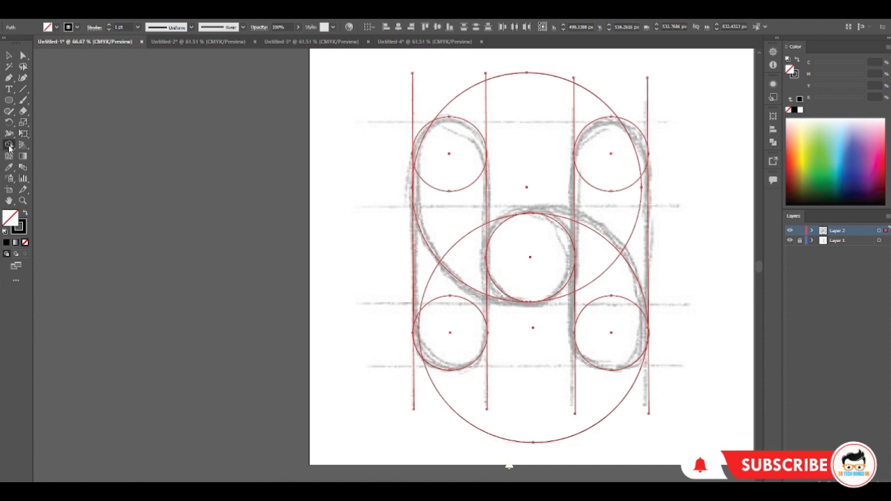
{"action": "mouse_move", "coordinate": [431, 137]}
{"action": "left_mouse_down"}
{"action": "mouse_move", "coordinate": [424, 161]}
{"action": "mouse_move", "coordinate": [438, 207]}
{"action": "mouse_move", "coordinate": [492, 294]}
{"action": "mouse_move", "coordinate": [469, 271]}
{"action": "mouse_move", "coordinate": [456, 155]}
{"action": "left_mouse_up"}
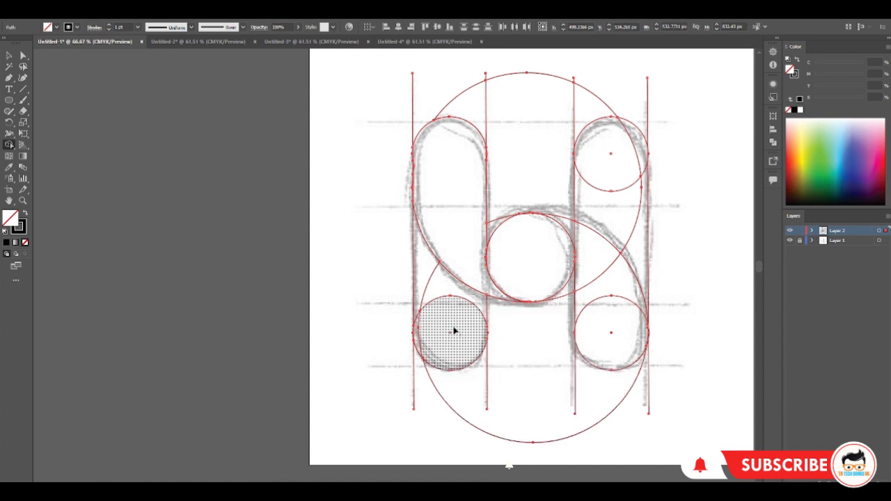
{"action": "mouse_move", "coordinate": [453, 327]}
{"action": "left_mouse_down"}
{"action": "mouse_move", "coordinate": [475, 300]}
{"action": "mouse_move", "coordinate": [440, 285]}
{"action": "mouse_move", "coordinate": [427, 266]}
{"action": "mouse_move", "coordinate": [439, 327]}
{"action": "left_mouse_up"}
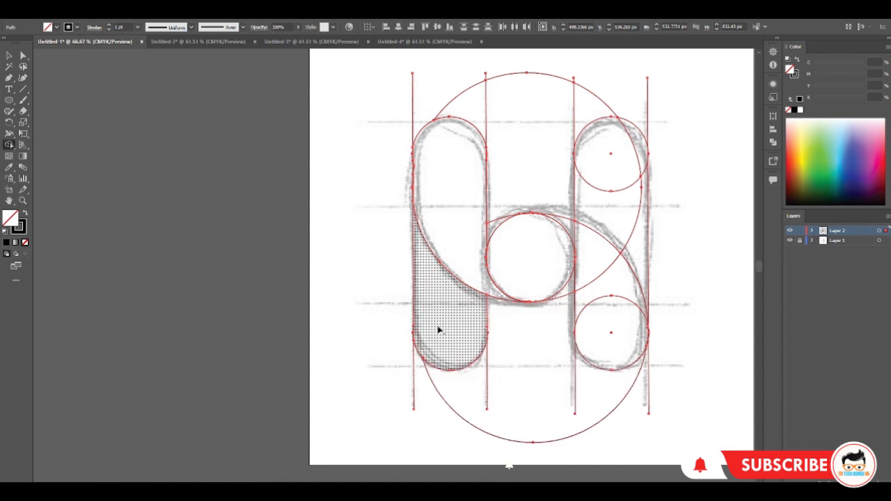
Merge the right bar's regions into a curved lower shape reaching the centre circle and a rounded upper shape
{"action": "mouse_move", "coordinate": [590, 258]}
{"action": "left_mouse_down"}
{"action": "mouse_move", "coordinate": [573, 229]}
{"action": "mouse_move", "coordinate": [588, 257]}
{"action": "mouse_move", "coordinate": [592, 337]}
{"action": "left_mouse_up"}
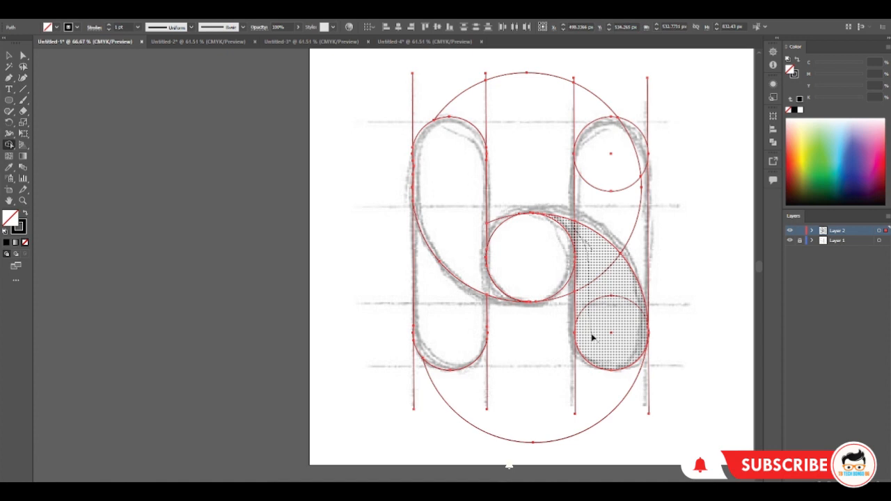
{"action": "left_click_drag", "start_coordinate": [592, 338], "coordinate": [591, 336]}
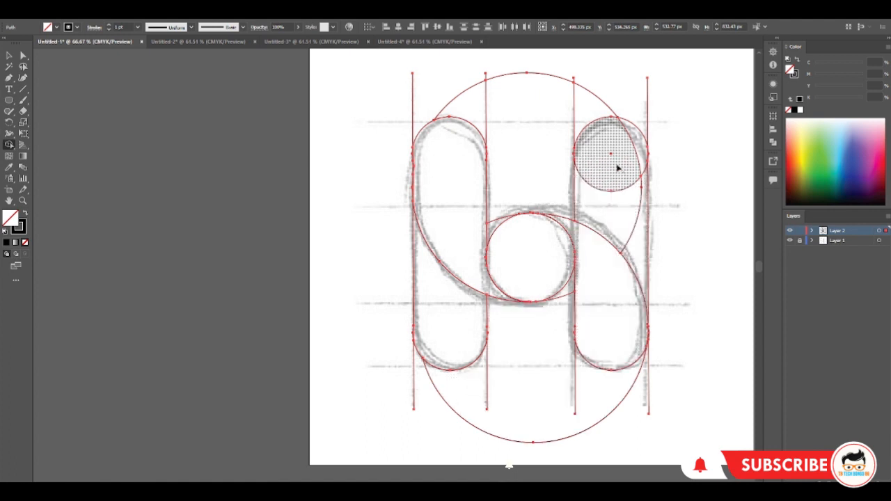
{"action": "mouse_move", "coordinate": [617, 168]}
{"action": "left_mouse_down"}
{"action": "mouse_move", "coordinate": [631, 187]}
{"action": "mouse_move", "coordinate": [641, 238]}
{"action": "mouse_move", "coordinate": [634, 167]}
{"action": "left_mouse_up"}
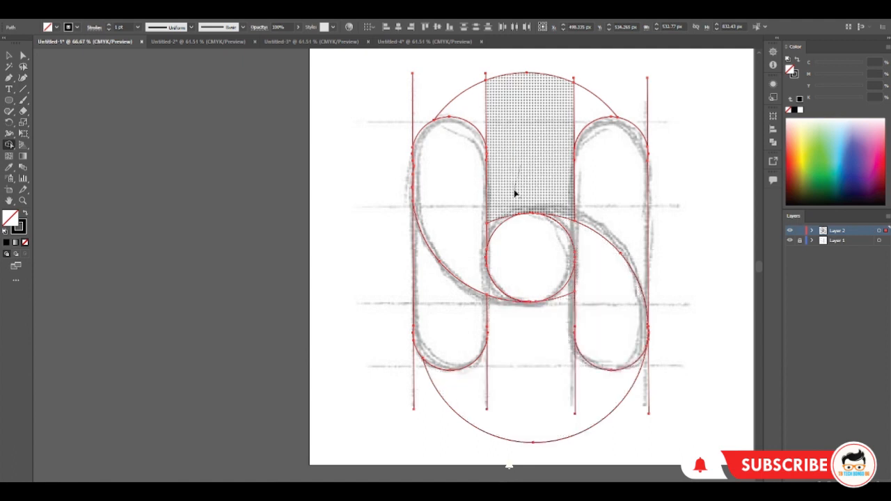
Delete the surplus regions, arcs and line ends between and above the two upper bars with Shape Builder
{"action": "left_click", "coordinate": [515, 193], "text": "alt"}
{"action": "left_click", "coordinate": [468, 99], "text": "alt"}
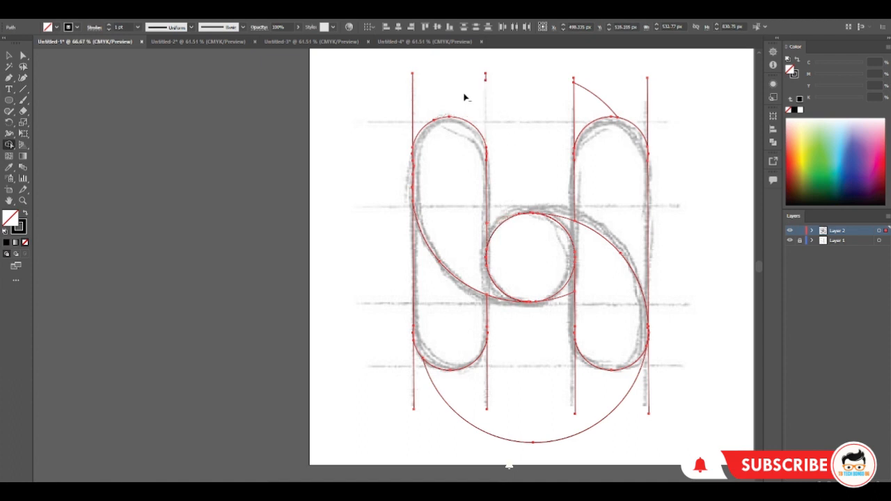
{"action": "left_click", "coordinate": [413, 98], "text": "alt"}
{"action": "left_click", "coordinate": [485, 77], "text": "alt"}
{"action": "left_click_drag", "start_coordinate": [536, 106], "coordinate": [600, 99]}
{"action": "left_click", "coordinate": [646, 108], "text": "alt"}
{"action": "left_click", "coordinate": [572, 84], "text": "alt"}
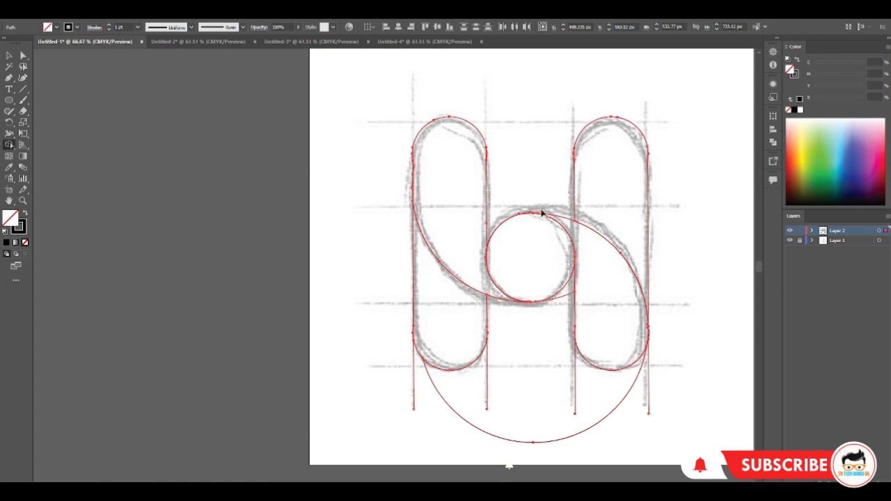
Delete the leftover arc beside the centre circle, the large arc below and the line ends under both bars
{"action": "left_click", "coordinate": [568, 296], "text": "alt"}
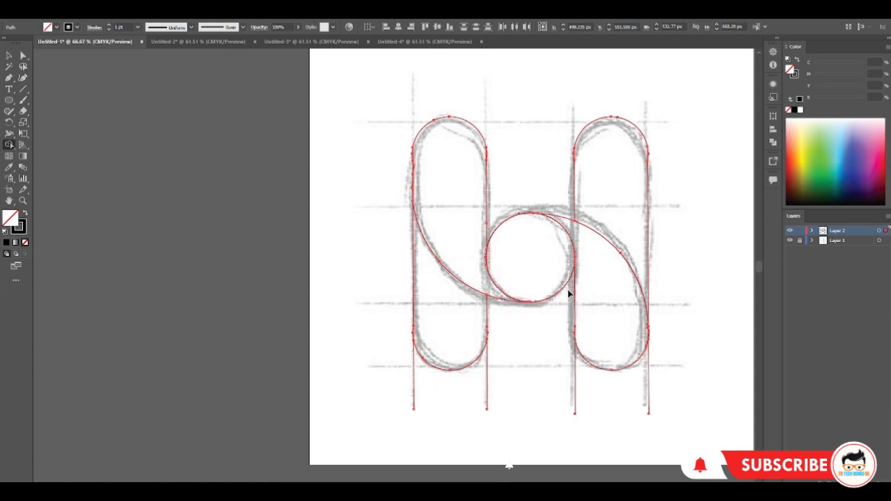
{"action": "left_click_drag", "start_coordinate": [499, 390], "coordinate": [387, 397]}
{"action": "left_click_drag", "start_coordinate": [475, 397], "coordinate": [658, 397]}
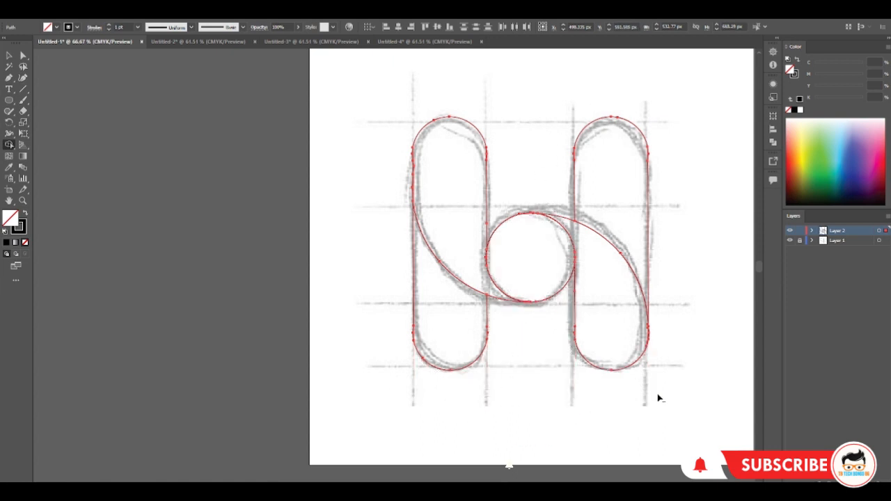
{"action": "left_click", "coordinate": [9, 56]}
{"action": "left_click", "coordinate": [56, 28]}
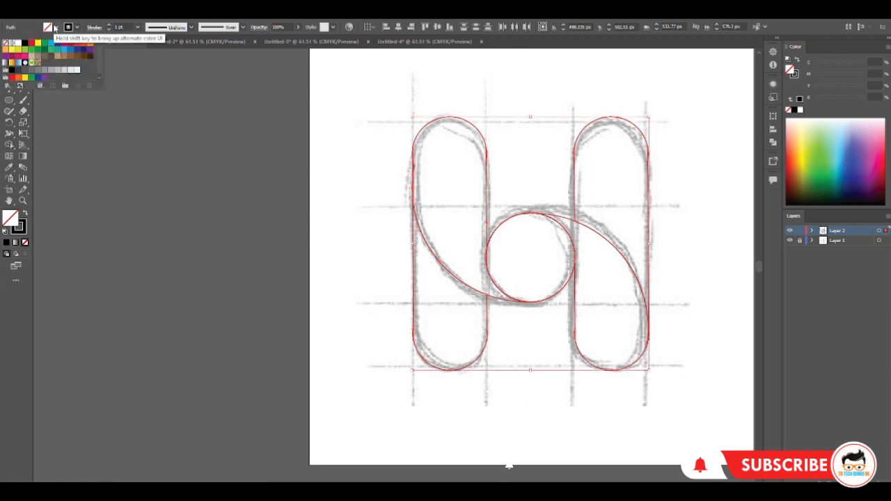
{"action": "left_click", "coordinate": [56, 28]}
{"action": "left_click", "coordinate": [56, 28]}
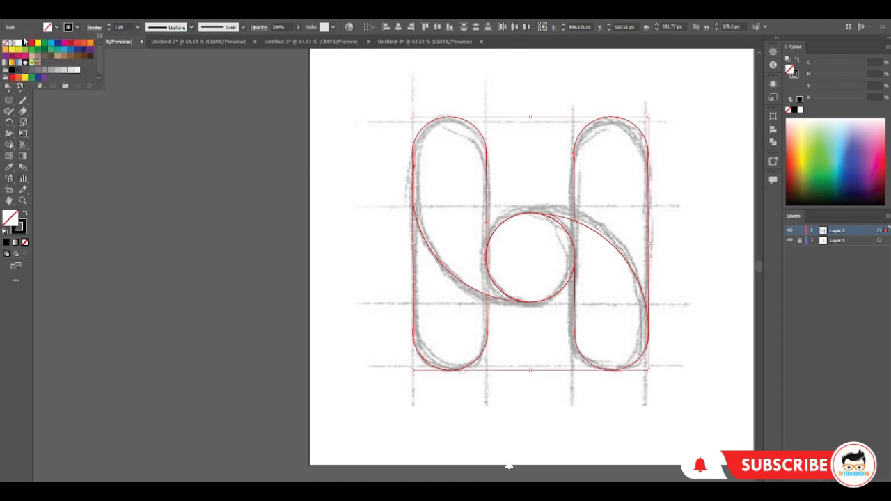
{"action": "left_click", "coordinate": [44, 112]}
{"action": "left_click", "coordinate": [529, 287]}
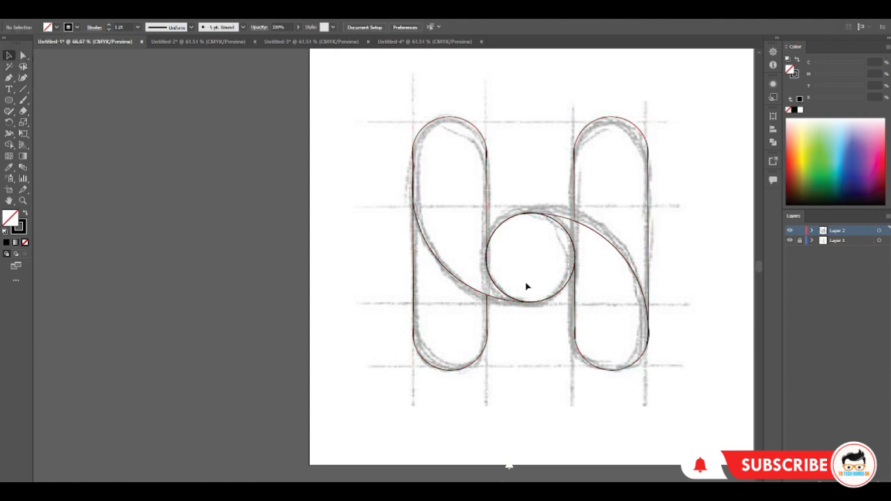
Fill the centre circle with yellow and the upper-left curved shape with red (M 90, Y 85)
{"action": "left_click", "coordinate": [498, 231]}
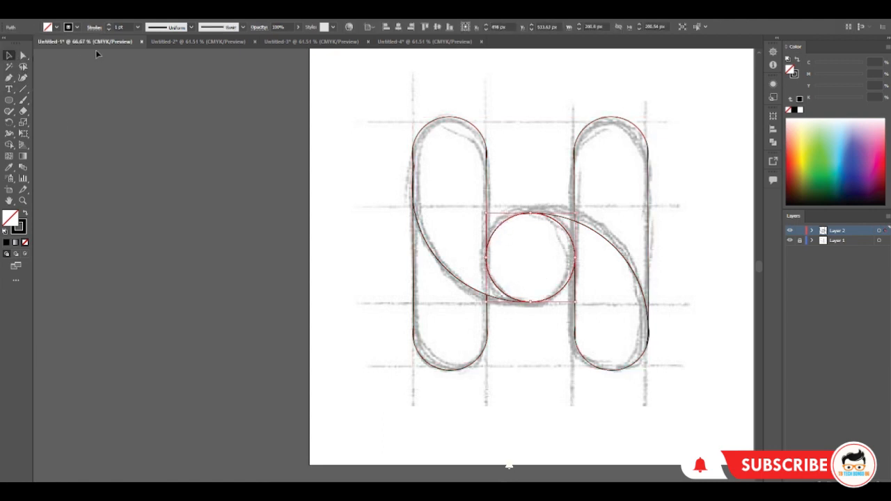
{"action": "left_click", "coordinate": [55, 28]}
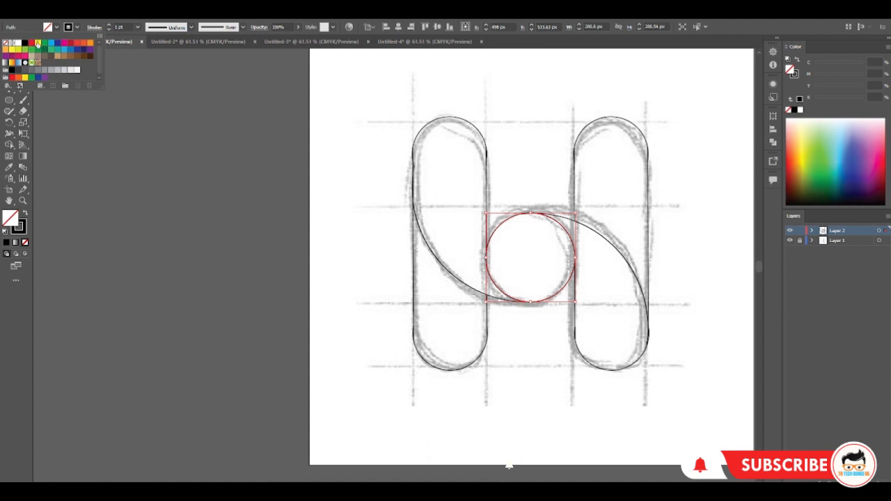
{"action": "left_click", "coordinate": [37, 44]}
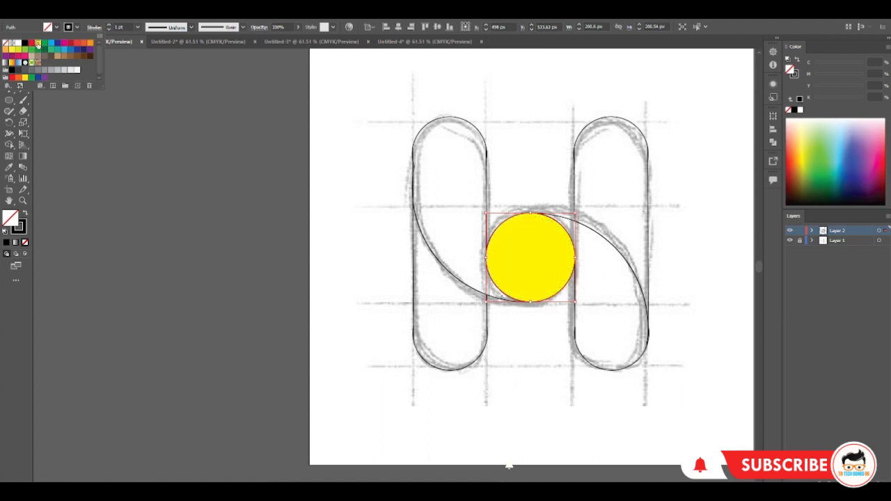
{"action": "left_click", "coordinate": [415, 172]}
{"action": "left_click", "coordinate": [58, 27]}
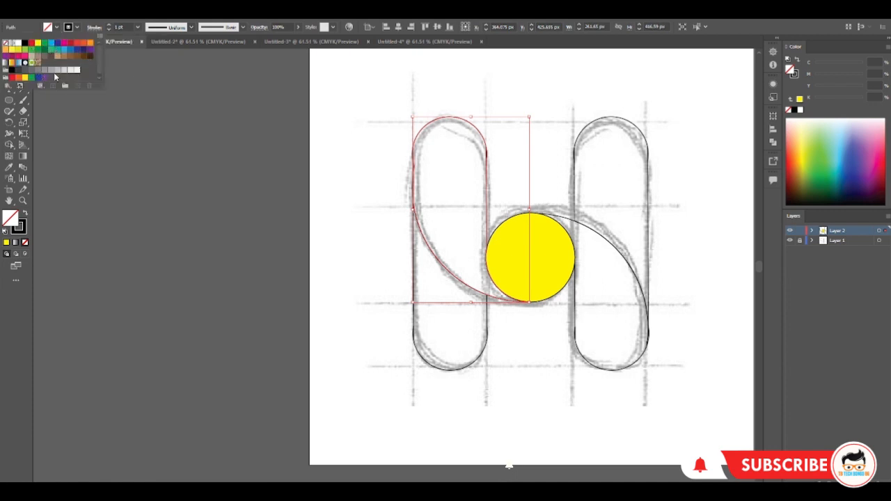
{"action": "left_click", "coordinate": [77, 43]}
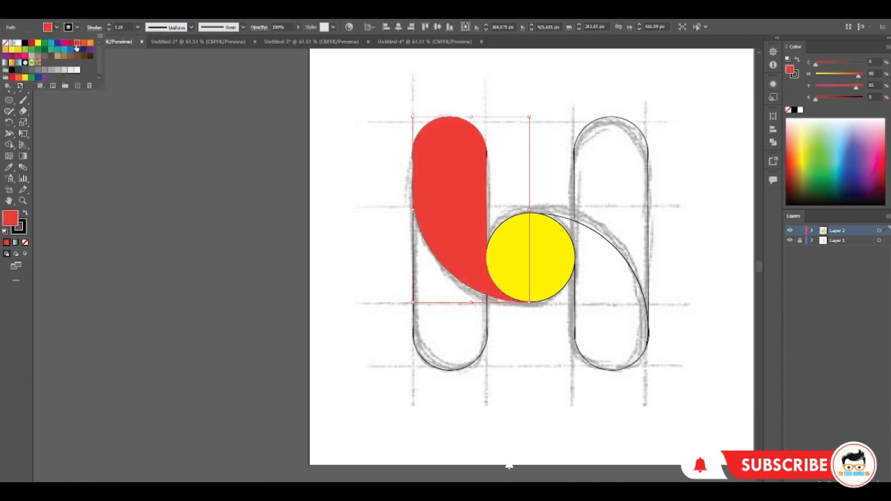
Fill the lower-right curved shape with light blue (C 70, M 15)
{"action": "left_click", "coordinate": [591, 365]}
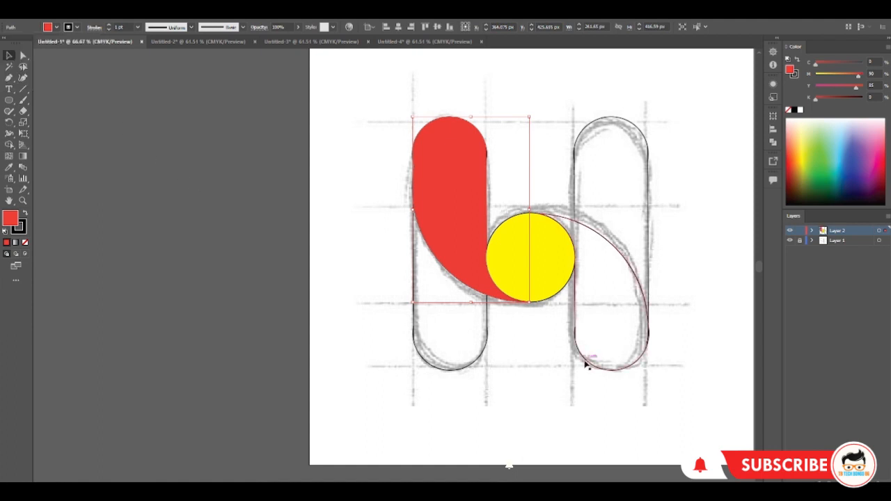
{"action": "left_click", "coordinate": [589, 367]}
{"action": "left_click", "coordinate": [55, 28]}
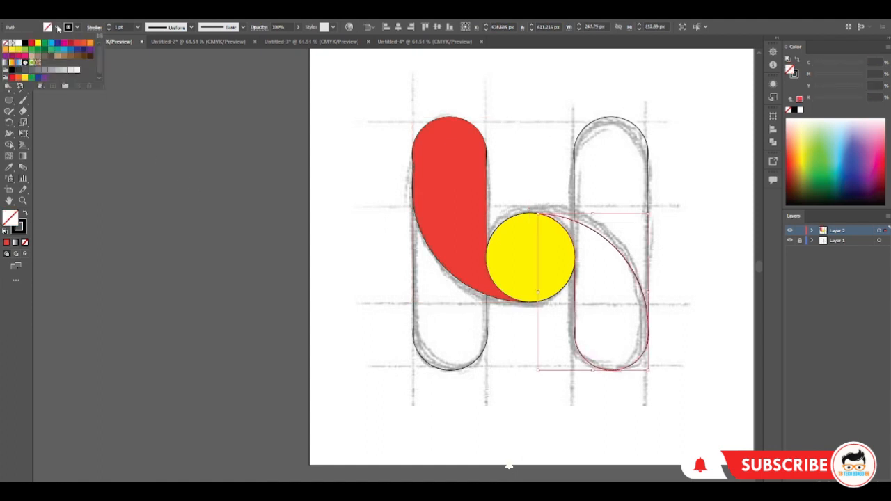
{"action": "left_click", "coordinate": [64, 54]}
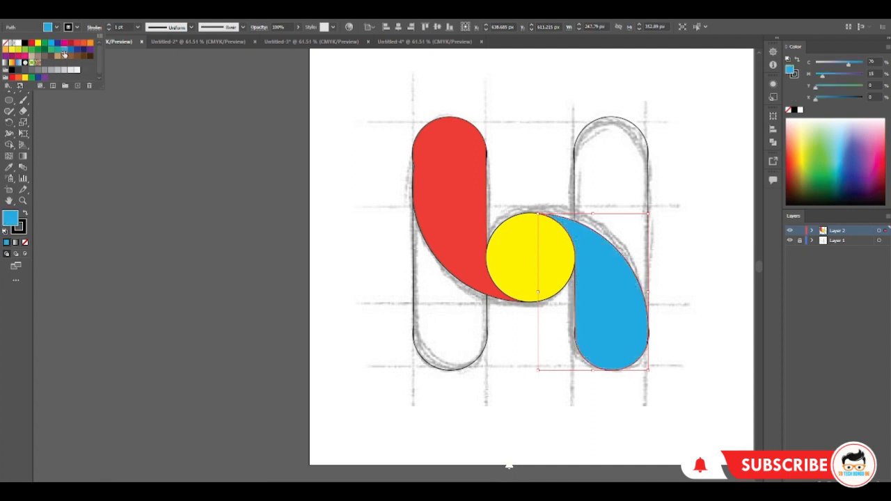
Remove the stroke from the lower-left shape and fill it with green (C 100, Y 100)
{"action": "left_click", "coordinate": [424, 363]}
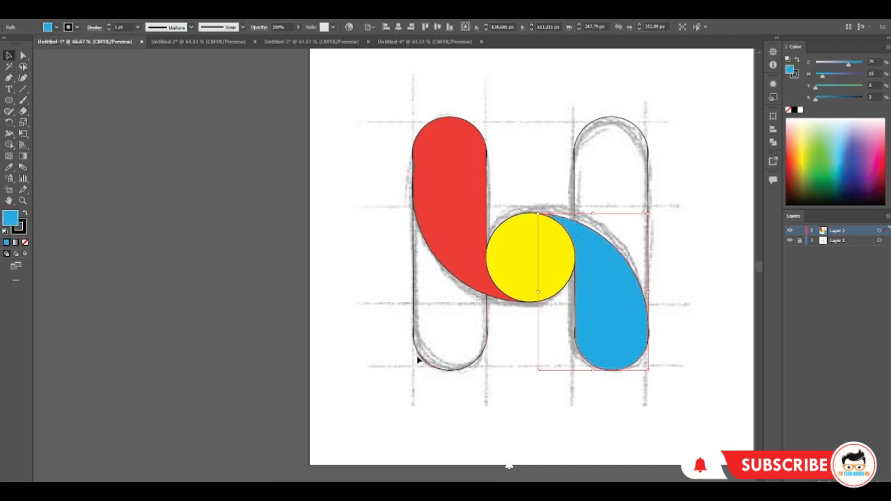
{"action": "left_click", "coordinate": [421, 358]}
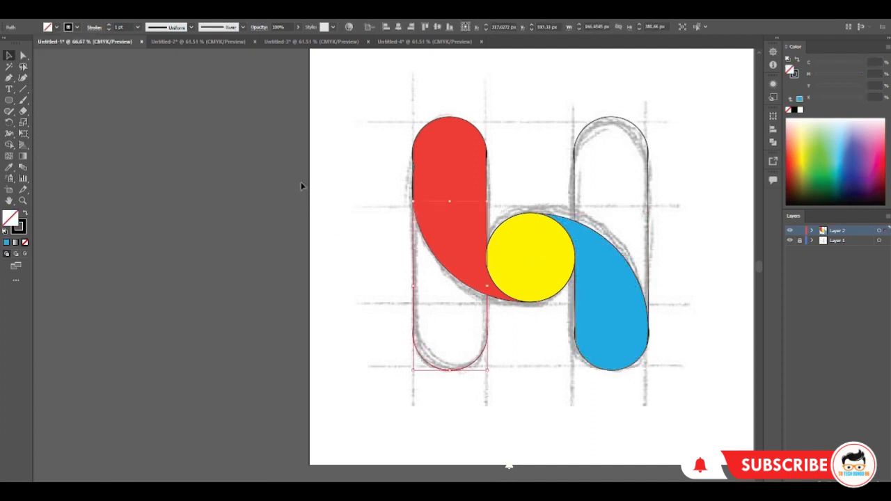
{"action": "left_click", "coordinate": [72, 28]}
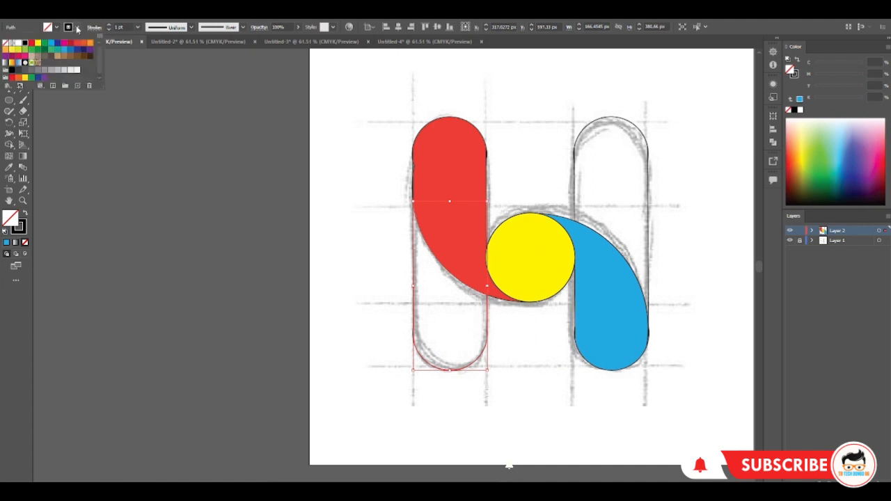
{"action": "left_click", "coordinate": [45, 45]}
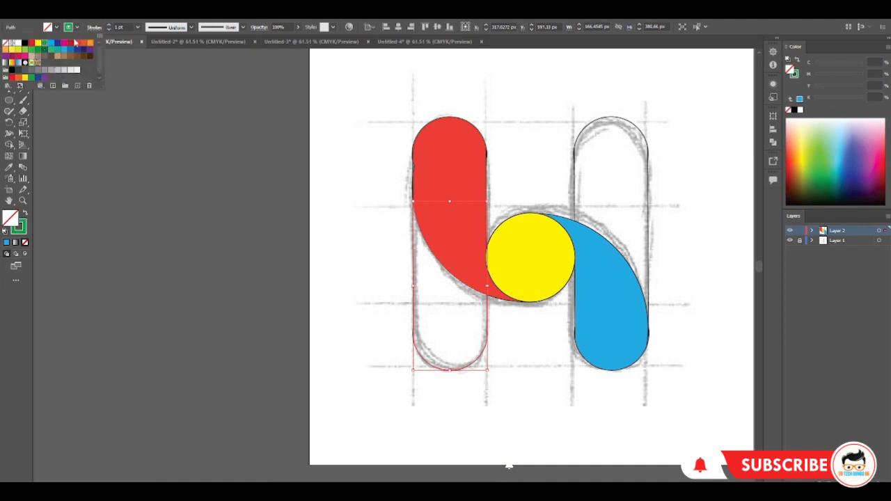
{"action": "left_click", "coordinate": [77, 28]}
{"action": "left_click", "coordinate": [77, 28]}
{"action": "left_click", "coordinate": [6, 43]}
{"action": "left_click", "coordinate": [65, 28]}
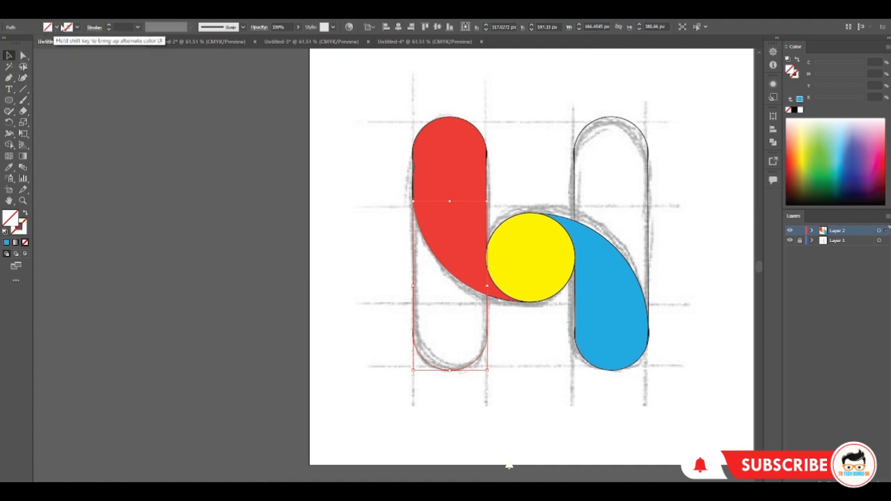
{"action": "left_click", "coordinate": [56, 28]}
{"action": "left_click", "coordinate": [43, 45]}
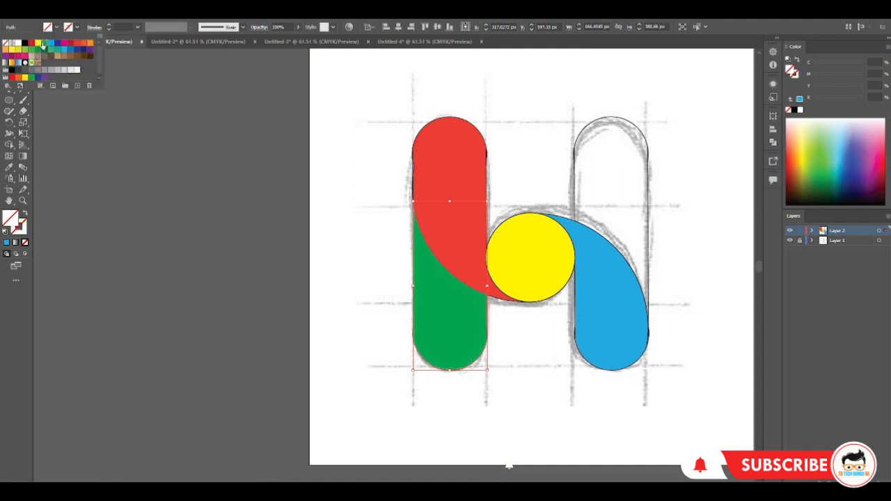
Fill the upper-right shape with CMYK Magenta
{"action": "left_click", "coordinate": [575, 167]}
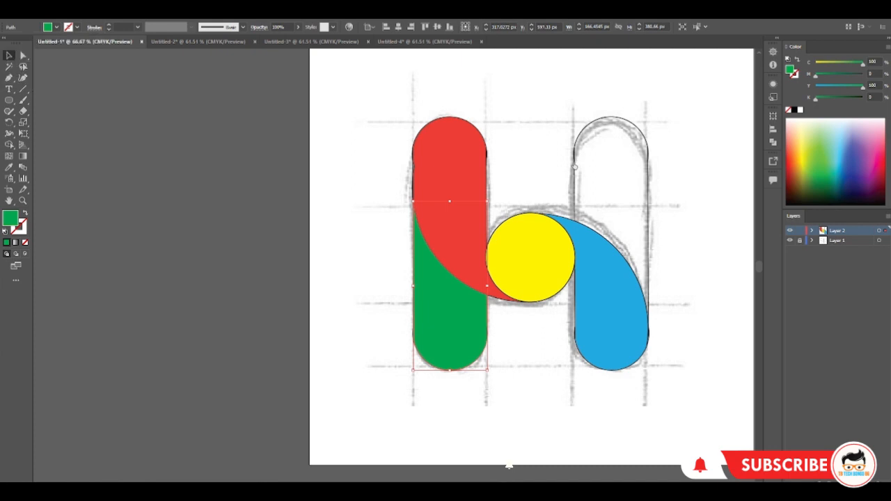
{"action": "left_click", "coordinate": [575, 166]}
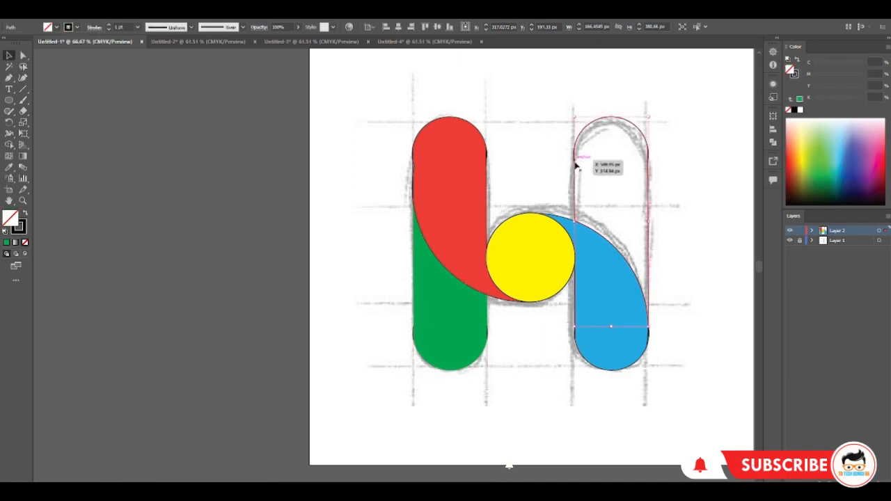
{"action": "left_click", "coordinate": [56, 28]}
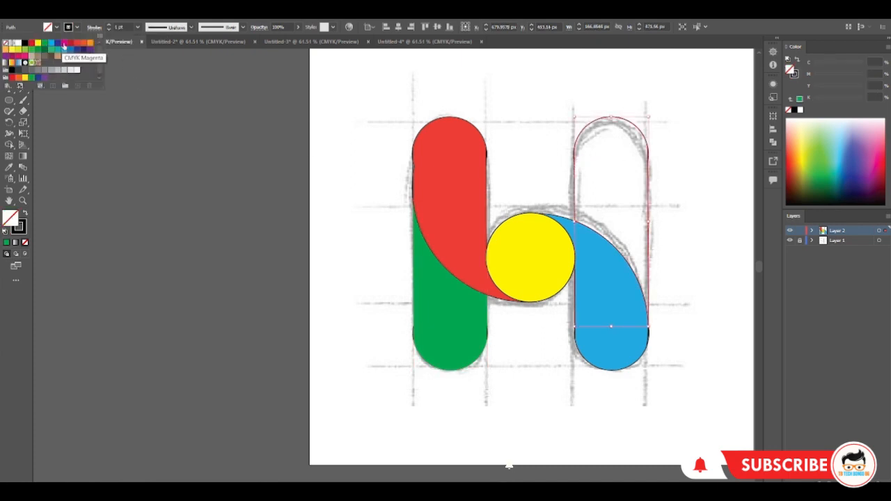
{"action": "left_click", "coordinate": [64, 43]}
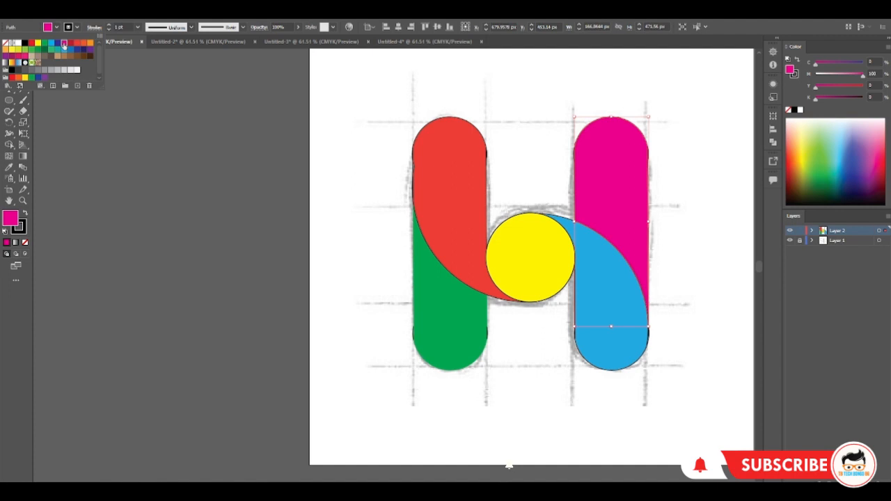
Recolour the upper-left curved shape with CMYK Red using the Shape Builder tool on all the selected logo shapes
{"action": "left_click_drag", "start_coordinate": [338, 82], "coordinate": [612, 355]}
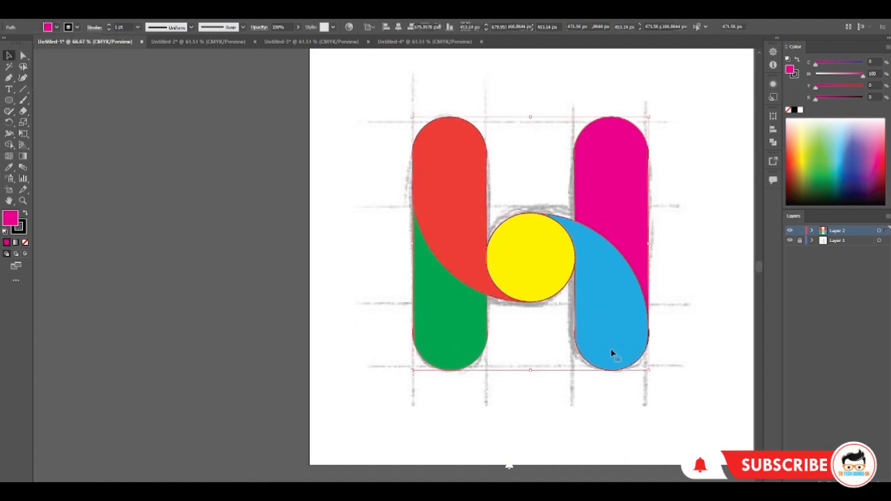
{"action": "left_click", "coordinate": [9, 144]}
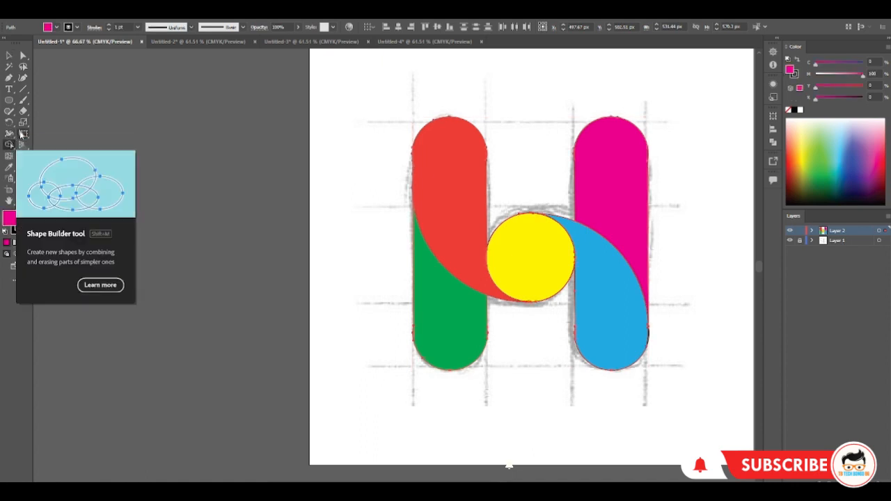
{"action": "left_click", "coordinate": [414, 175]}
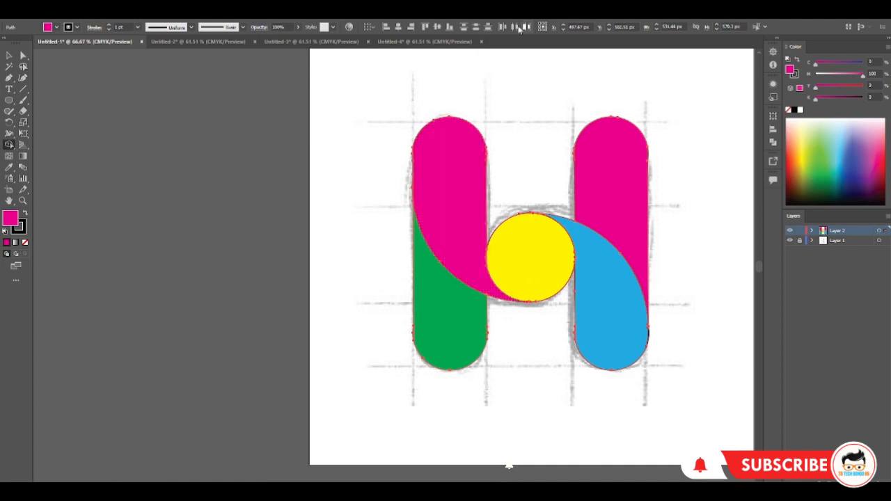
{"action": "left_click", "coordinate": [56, 28]}
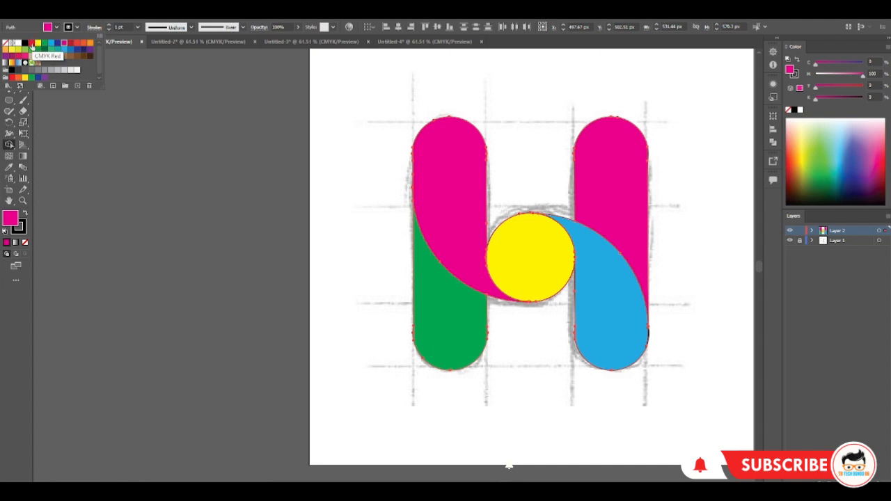
{"action": "left_click", "coordinate": [31, 43]}
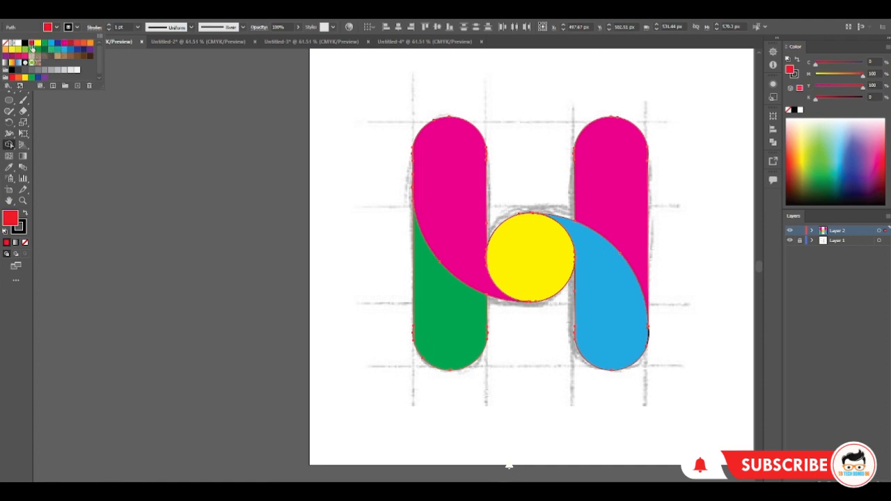
{"action": "left_click", "coordinate": [448, 183]}
{"action": "key", "text": "v"}
{"action": "left_click", "coordinate": [155, 118]}
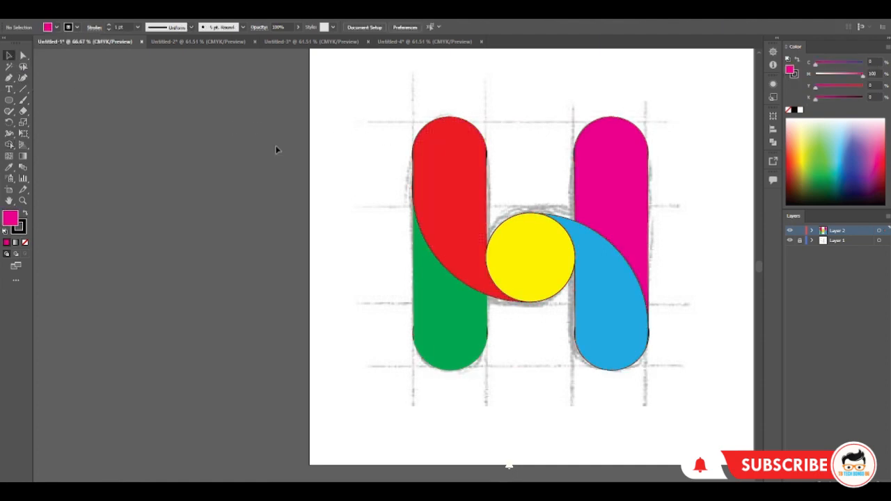
{"action": "left_click_drag", "start_coordinate": [388, 110], "coordinate": [672, 432]}
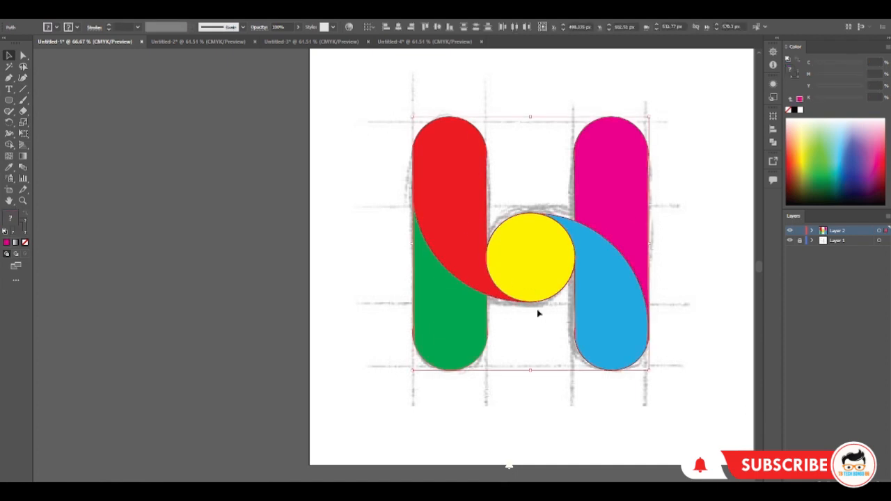
{"action": "left_click", "coordinate": [77, 70]}
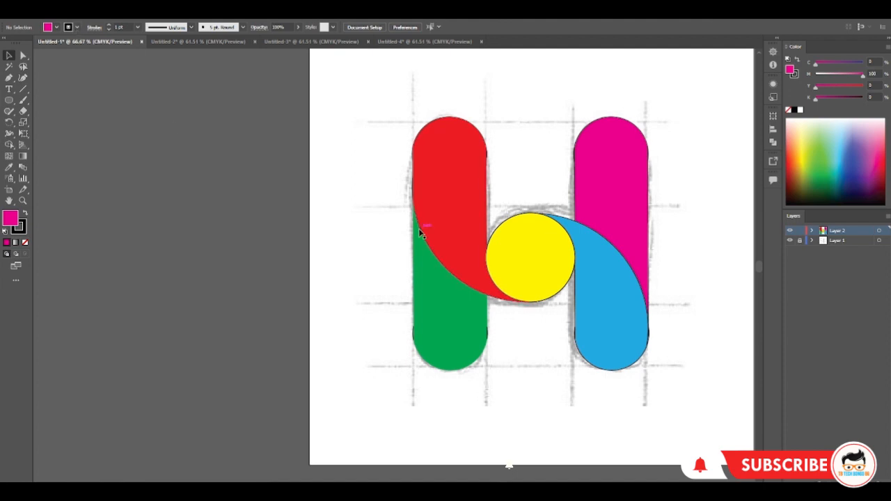
{"action": "left_click_drag", "start_coordinate": [369, 128], "coordinate": [487, 174]}
{"action": "left_click", "coordinate": [76, 27]}
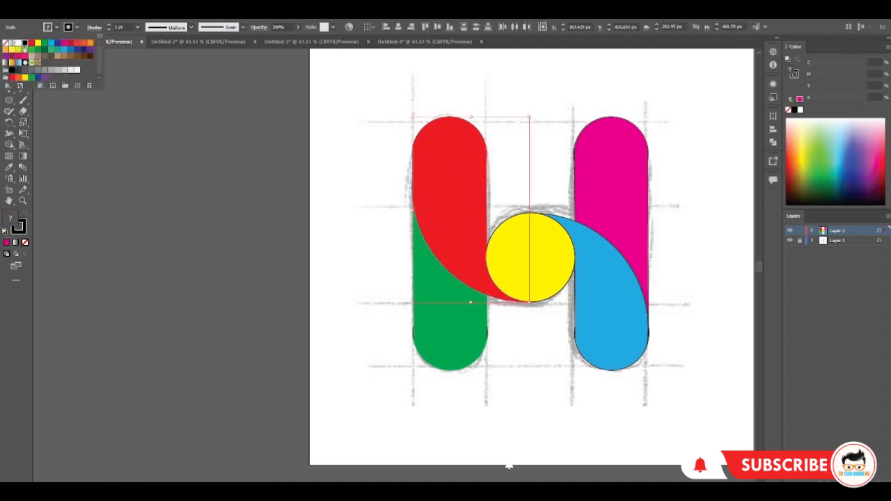
{"action": "left_click", "coordinate": [138, 144]}
{"action": "left_click", "coordinate": [364, 372]}
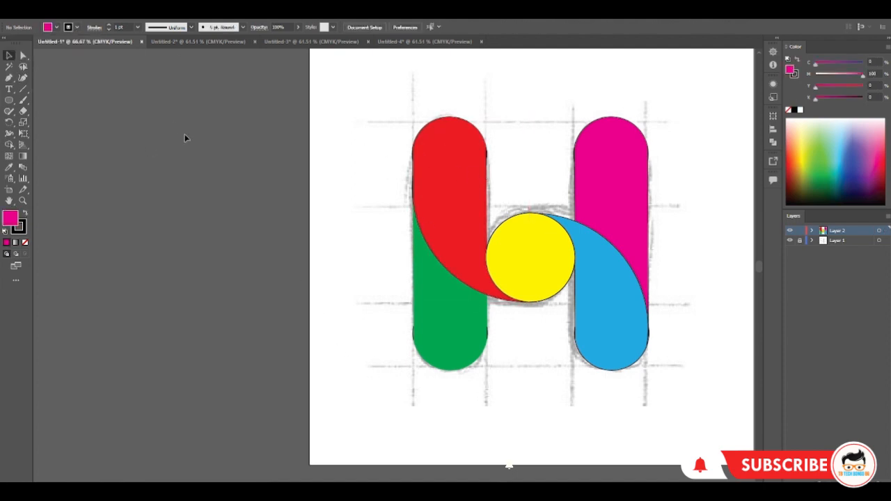
Remove the stroke from all the logo shapes and hide Layer 1 containing the sketch
{"action": "left_click_drag", "start_coordinate": [321, 122], "coordinate": [650, 350]}
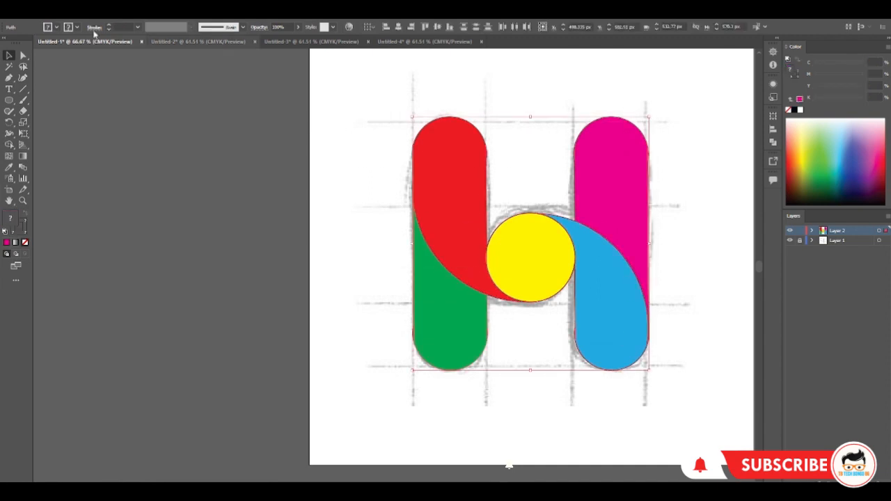
{"action": "left_click", "coordinate": [77, 28]}
{"action": "left_click", "coordinate": [5, 45]}
{"action": "left_click", "coordinate": [310, 181]}
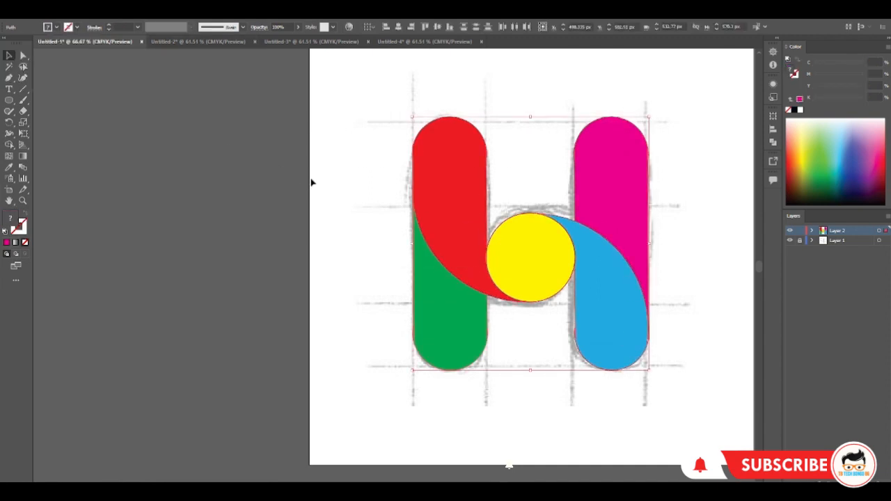
{"action": "left_click", "coordinate": [377, 278]}
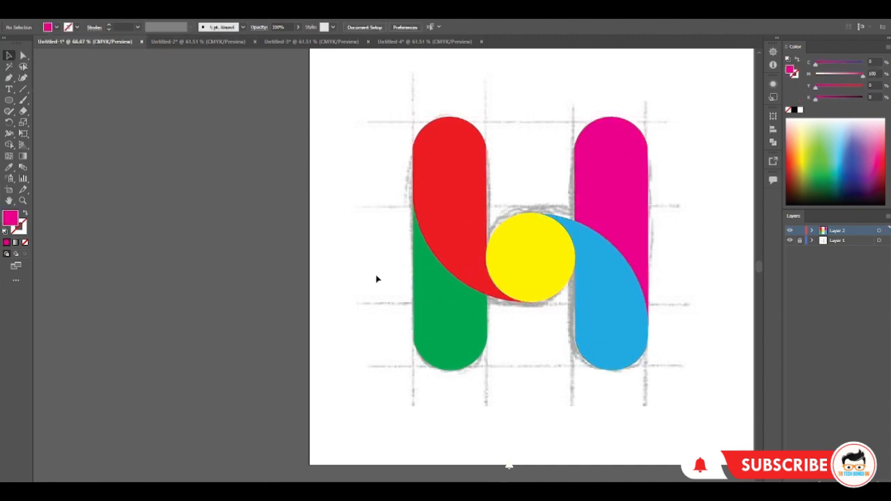
{"action": "left_click", "coordinate": [790, 241]}
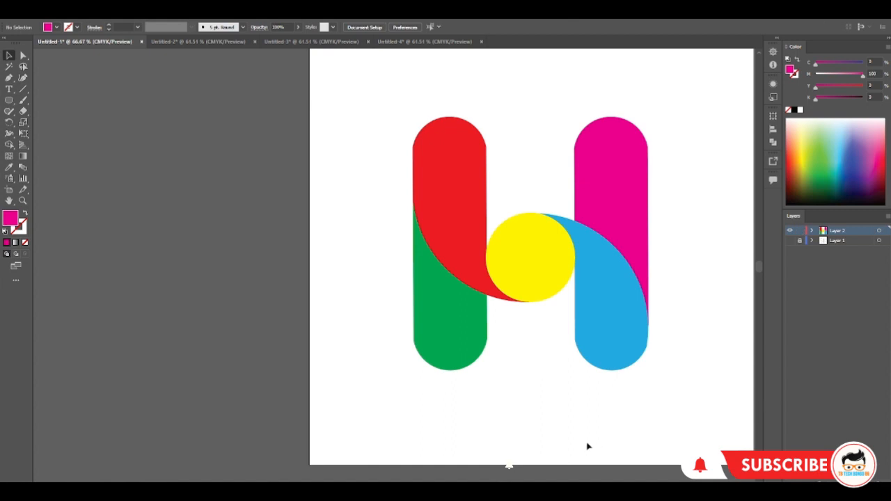
{"action": "left_click", "coordinate": [799, 240]}
Export the logo as a PNG named dfsdfsgtfvh at Screen (72 ppi) resolution with a transparent background
{"action": "left_click", "coordinate": [46, 10]}
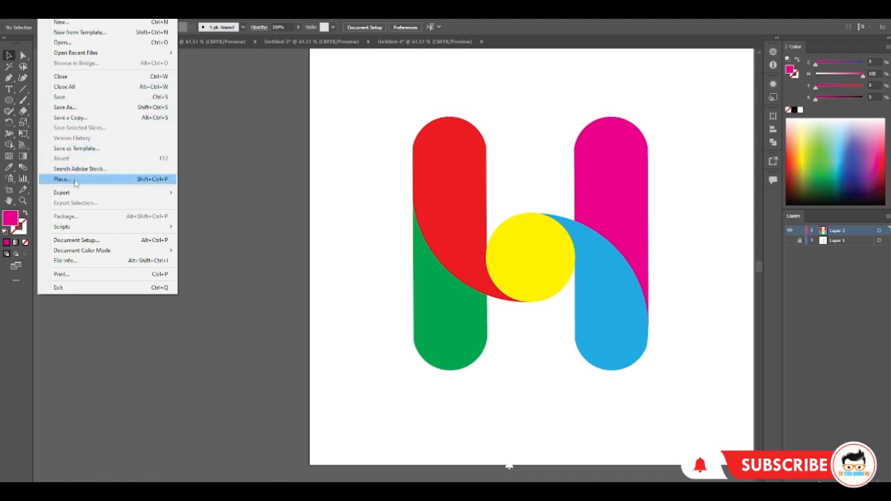
{"action": "mouse_move", "coordinate": [67, 197]}
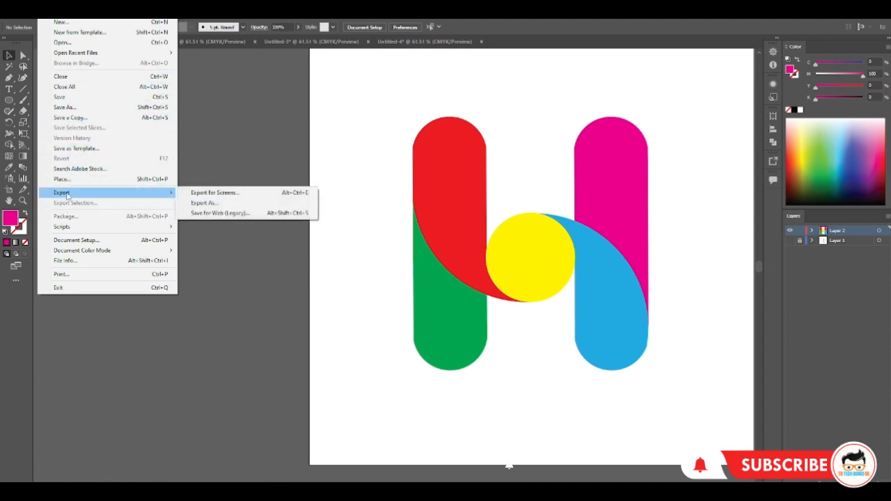
{"action": "left_click", "coordinate": [213, 202]}
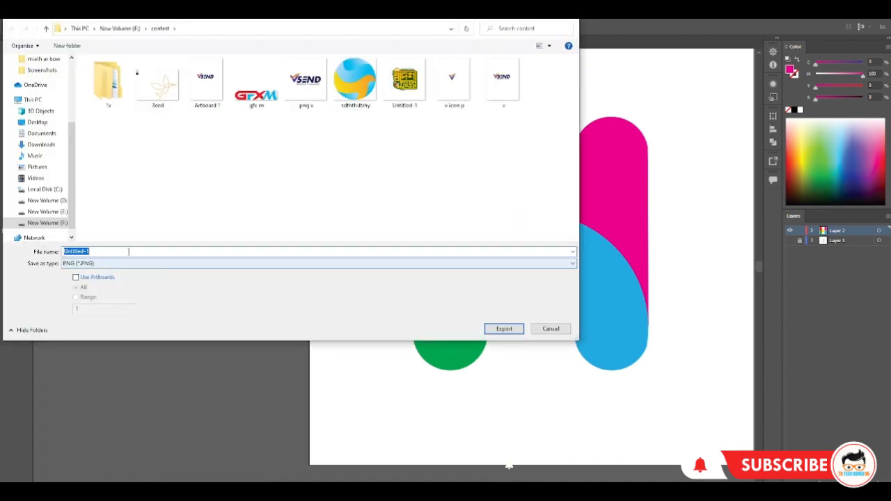
{"action": "type", "text": "dfsdfsgtfvht"}
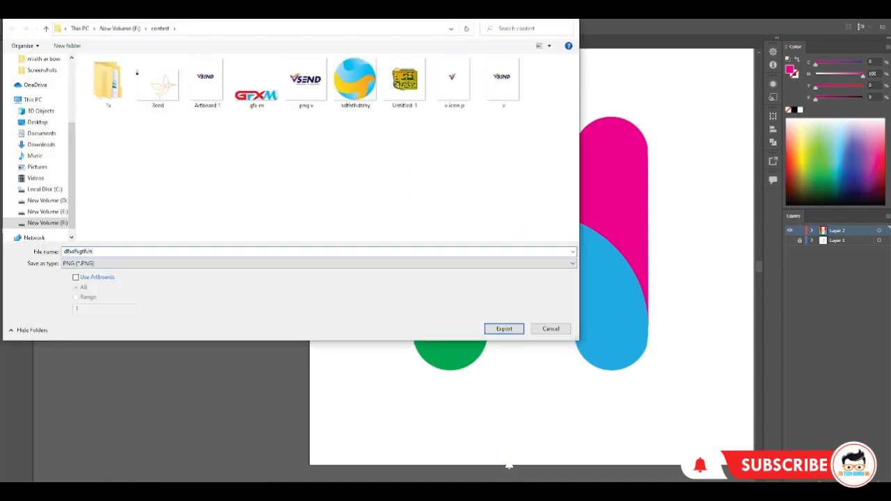
{"action": "left_click", "coordinate": [507, 328]}
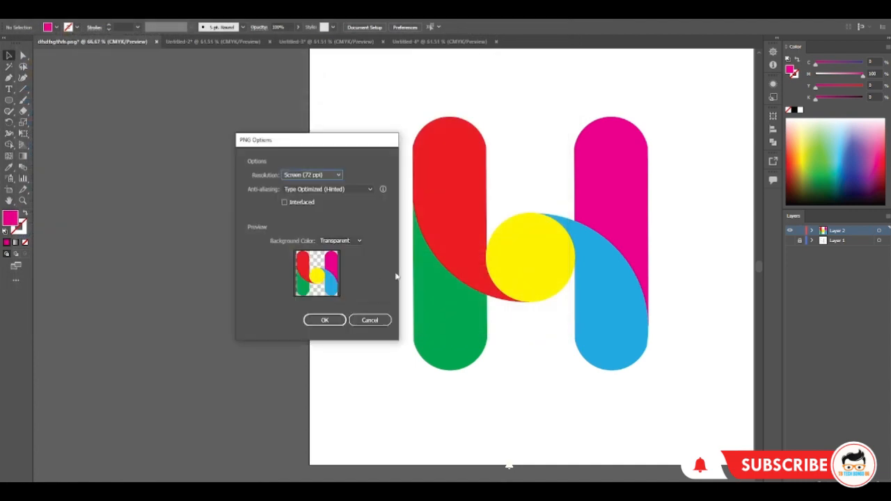
{"action": "left_click", "coordinate": [326, 320]}
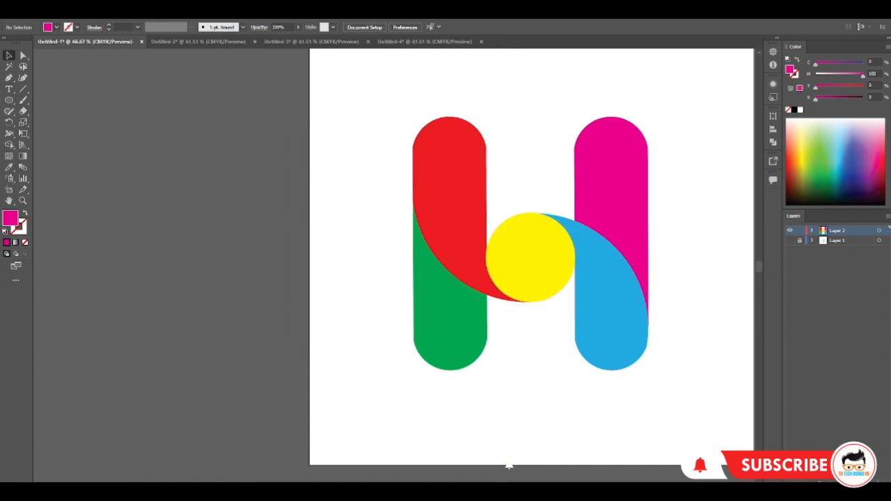
{"action": "scroll", "coordinate": [509, 465], "scroll_direction": "right", "scroll_amount": 3}
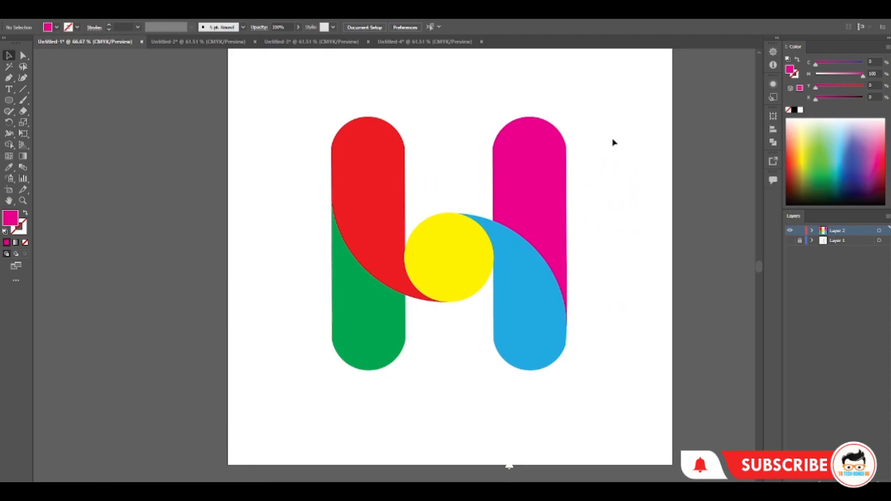